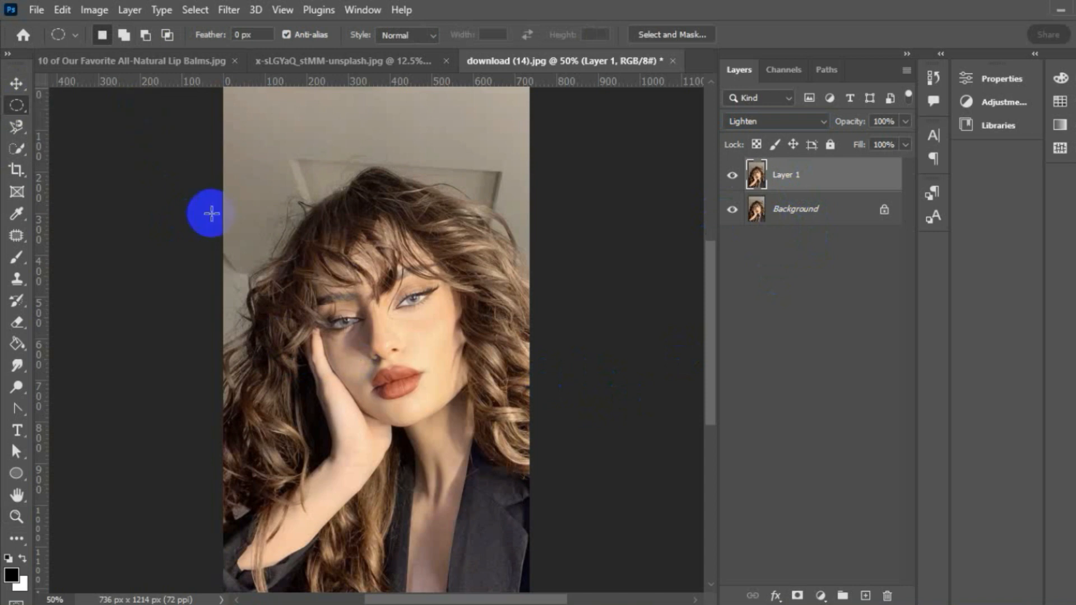
Select a small ellipse on each cheek and fill both areas with a Solid Color fill layer in pink f50b79.
{"action": "left_click_drag", "start_coordinate": [421, 326], "coordinate": [447, 349]}
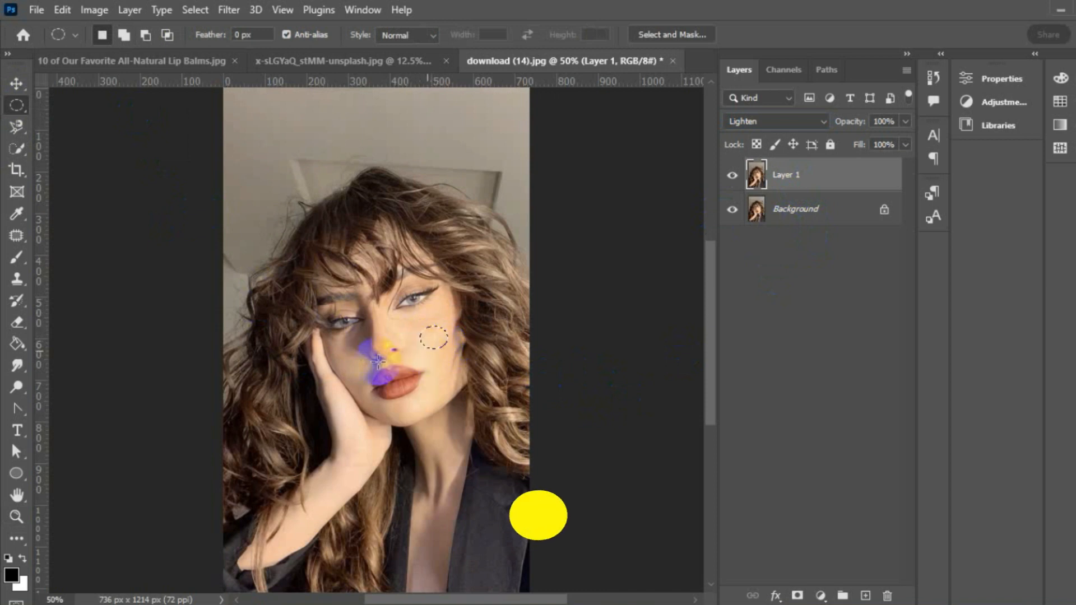
{"action": "left_click_drag", "start_coordinate": [338, 353], "coordinate": [363, 375]}
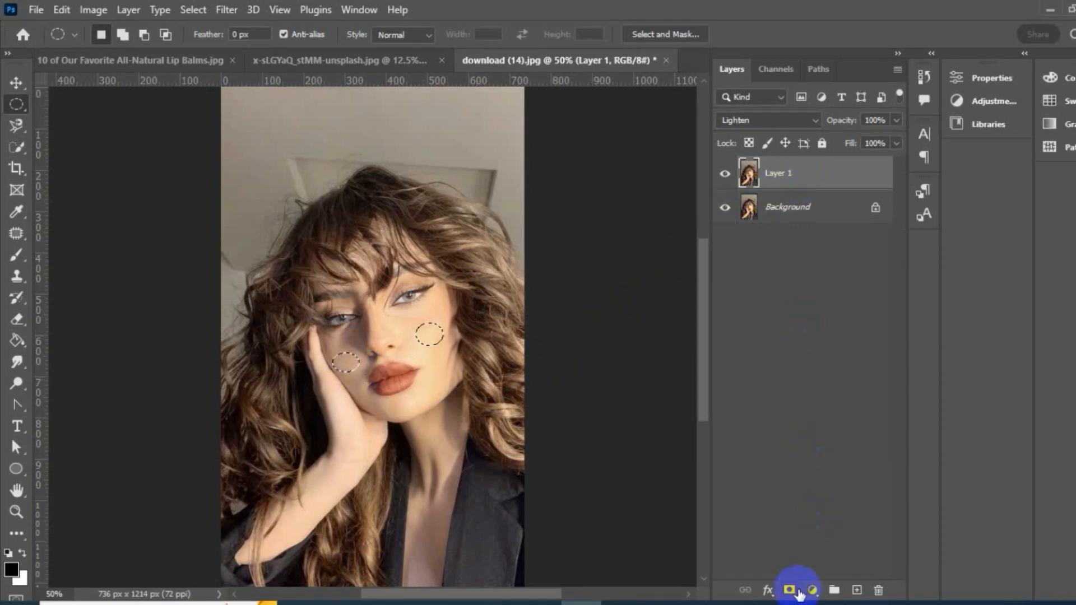
{"action": "left_click", "coordinate": [812, 590]}
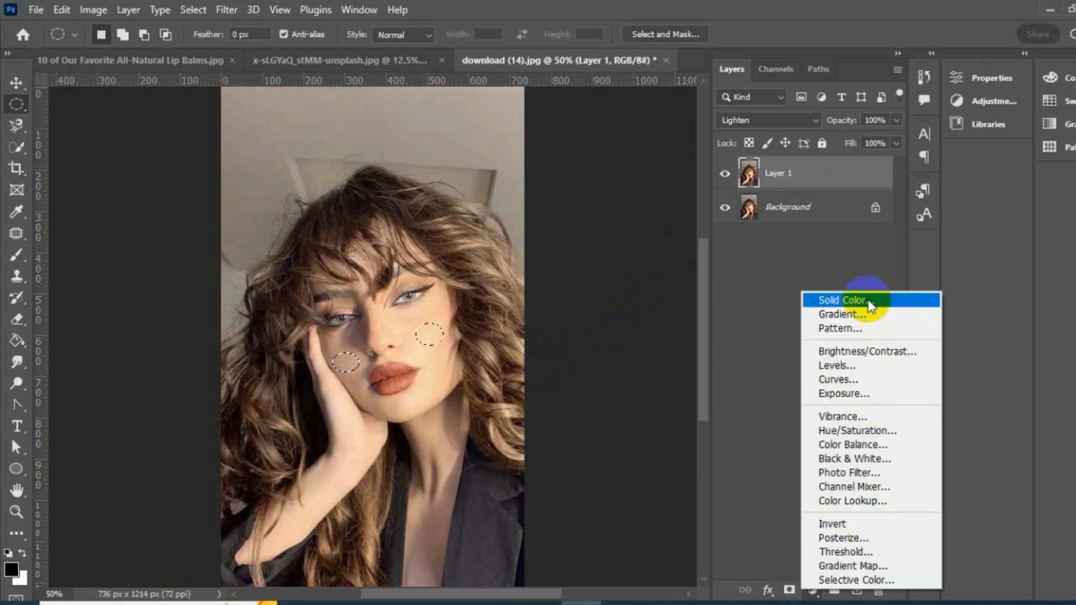
{"action": "left_click", "coordinate": [870, 303]}
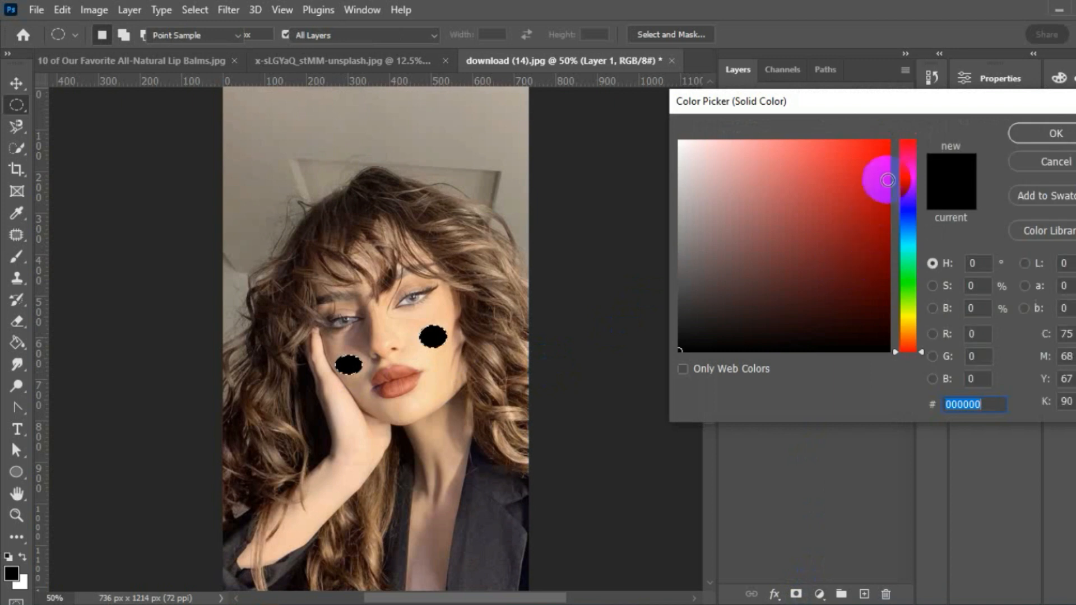
{"action": "left_click", "coordinate": [906, 166]}
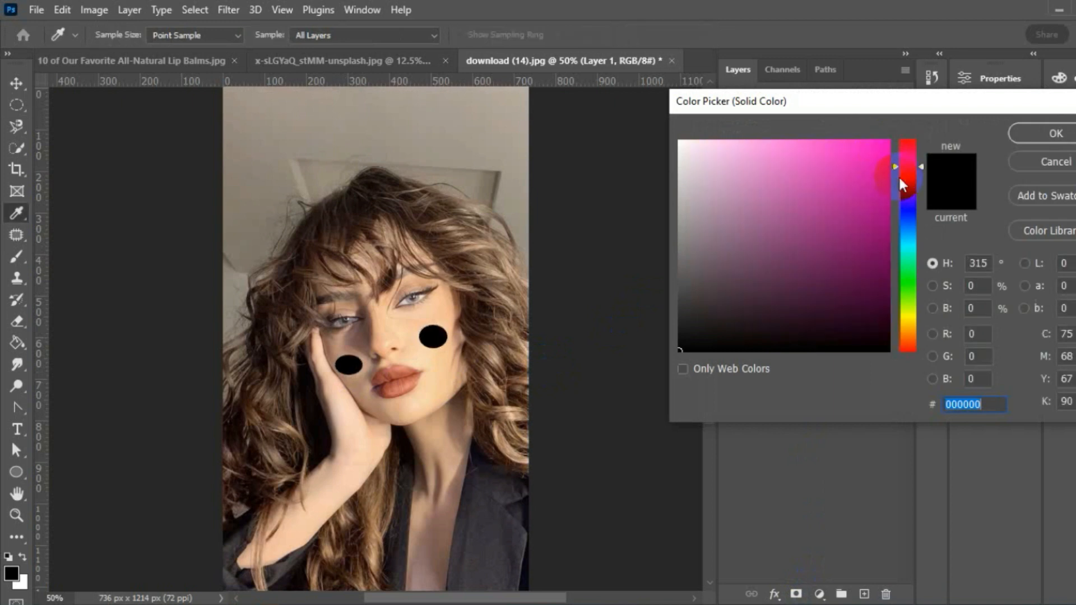
{"action": "left_click_drag", "start_coordinate": [908, 162], "coordinate": [907, 157]}
{"action": "left_click", "coordinate": [882, 147]}
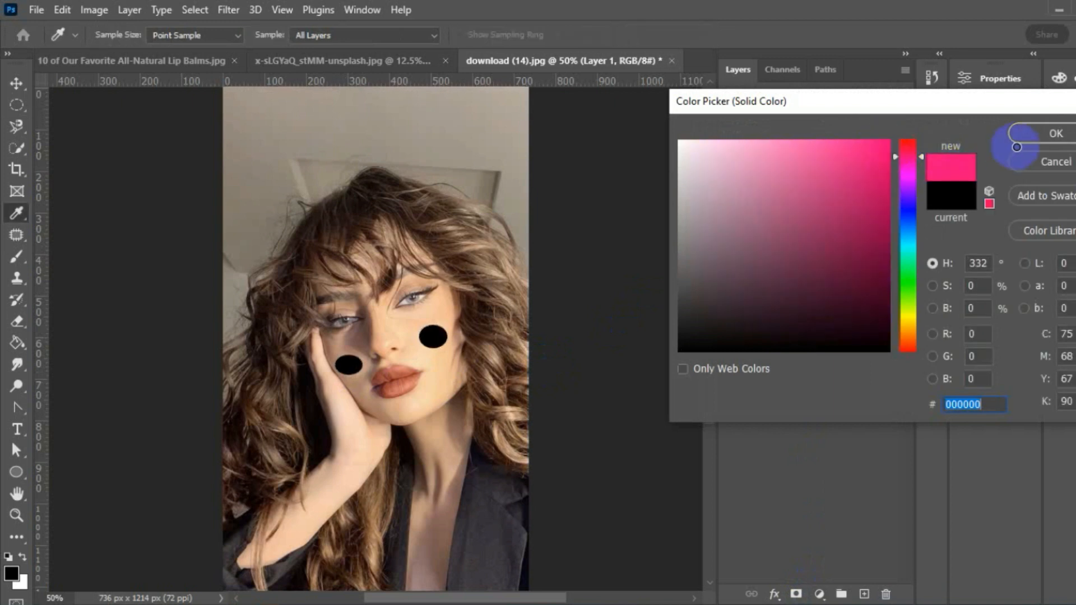
{"action": "left_click", "coordinate": [1036, 136]}
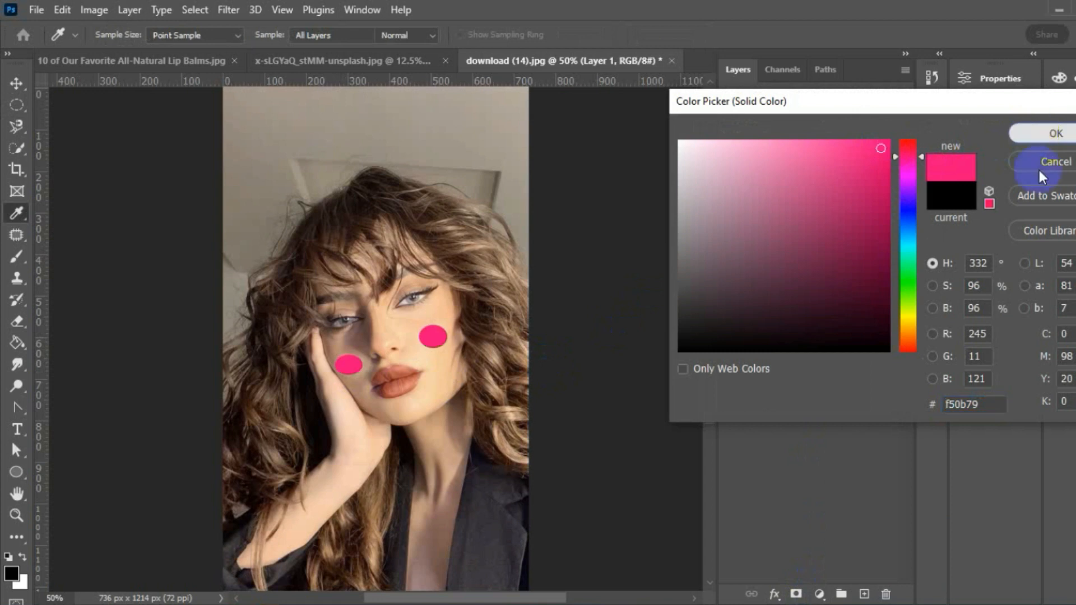
Target the Color Fill 1 layer mask and set the layer's blend mode to Linear Burn.
{"action": "left_click", "coordinate": [798, 174]}
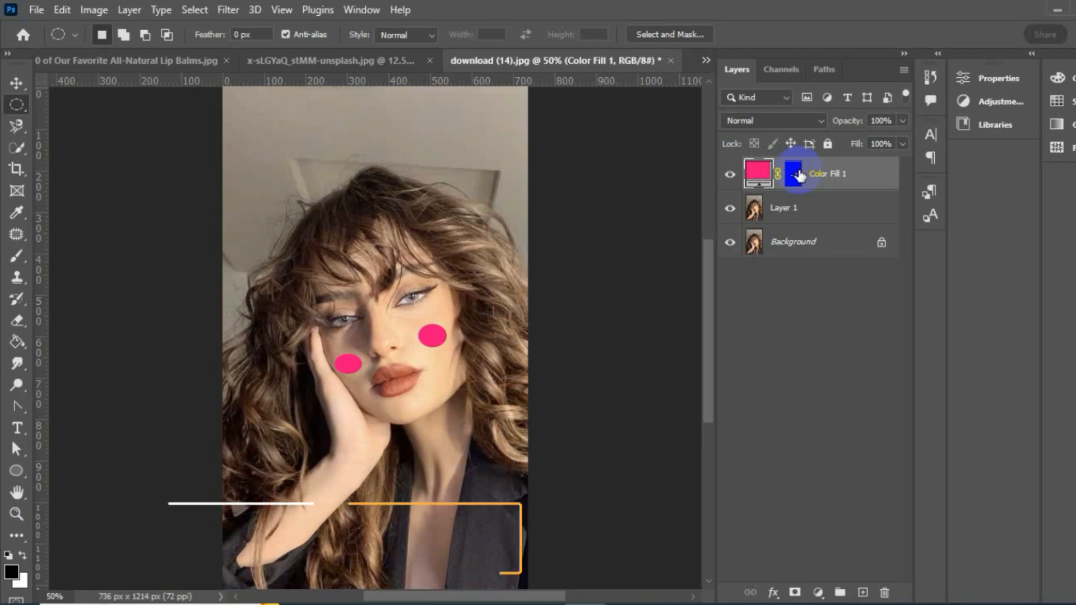
{"action": "left_click", "coordinate": [816, 119]}
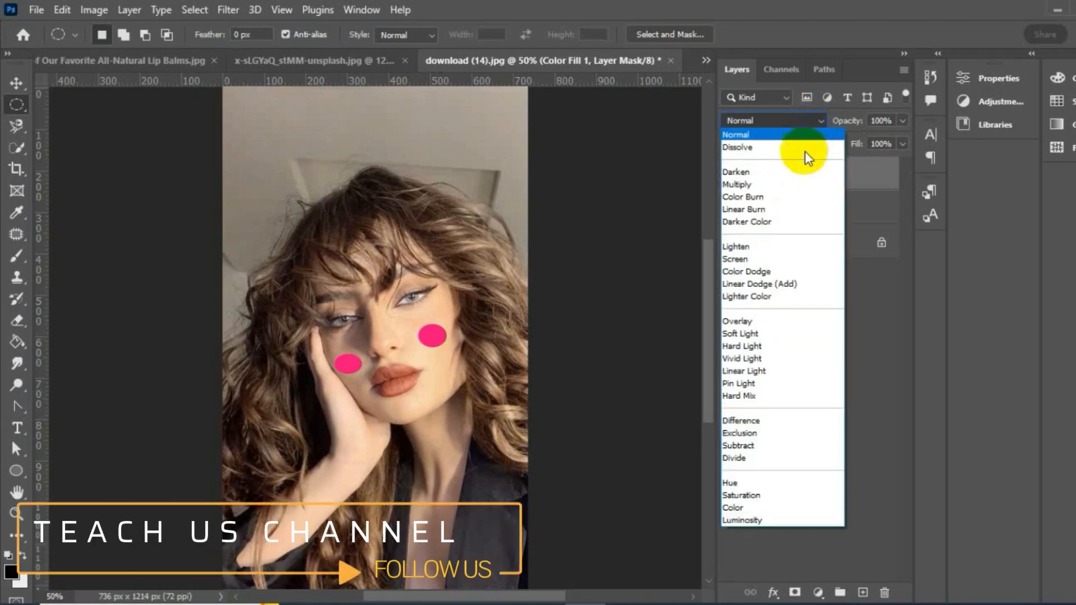
{"action": "left_click", "coordinate": [773, 212]}
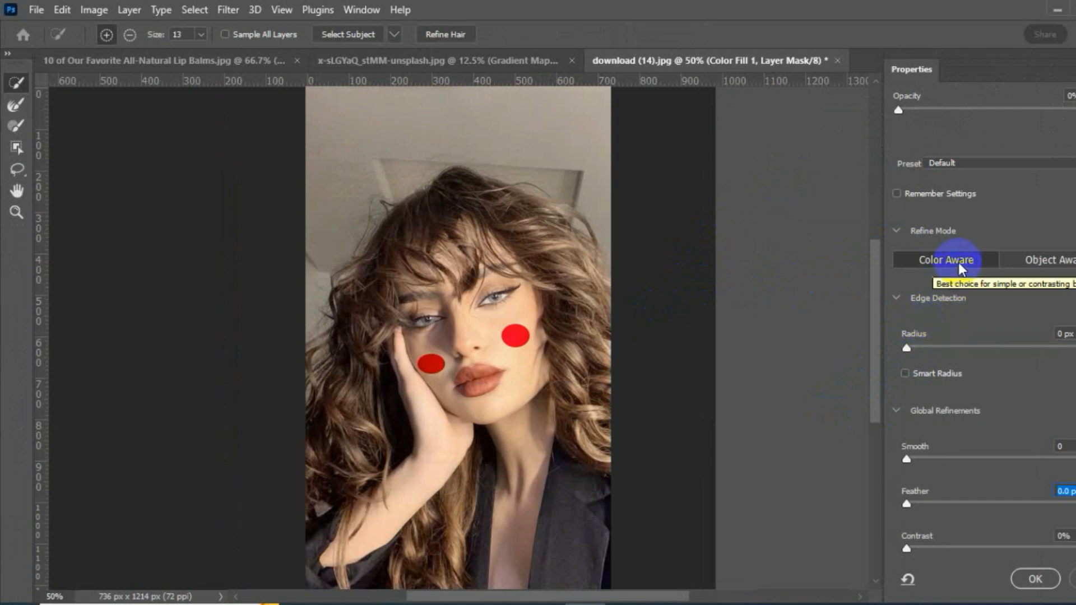
Refine the cheek mask in Select and Mask with Smooth 27 and Feather 22.1 px.
{"action": "left_click", "coordinate": [914, 459]}
{"action": "left_click_drag", "start_coordinate": [926, 458], "coordinate": [957, 460]}
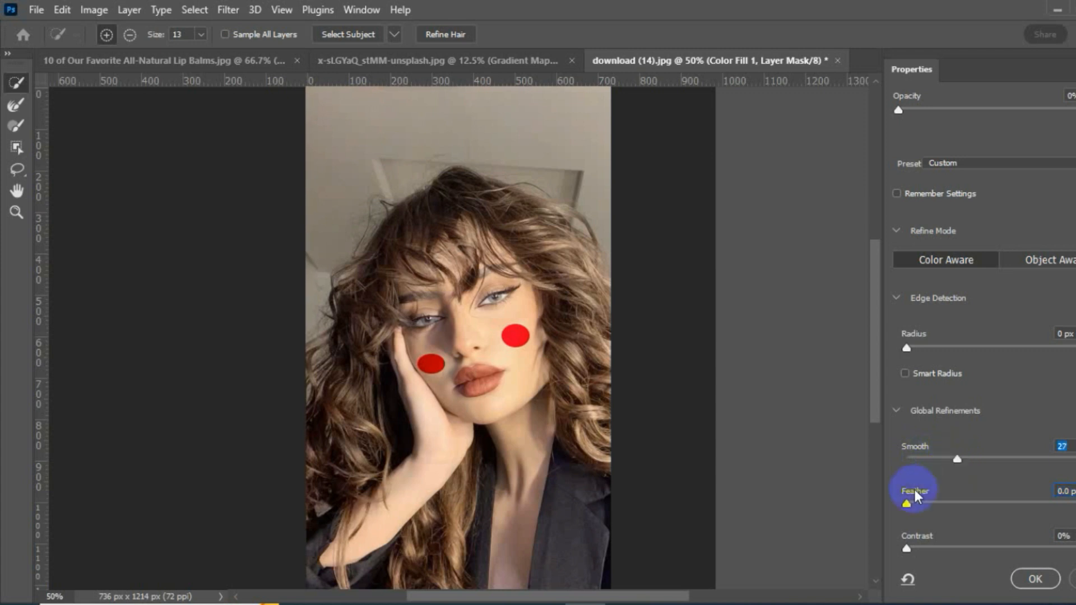
{"action": "left_click", "coordinate": [932, 503]}
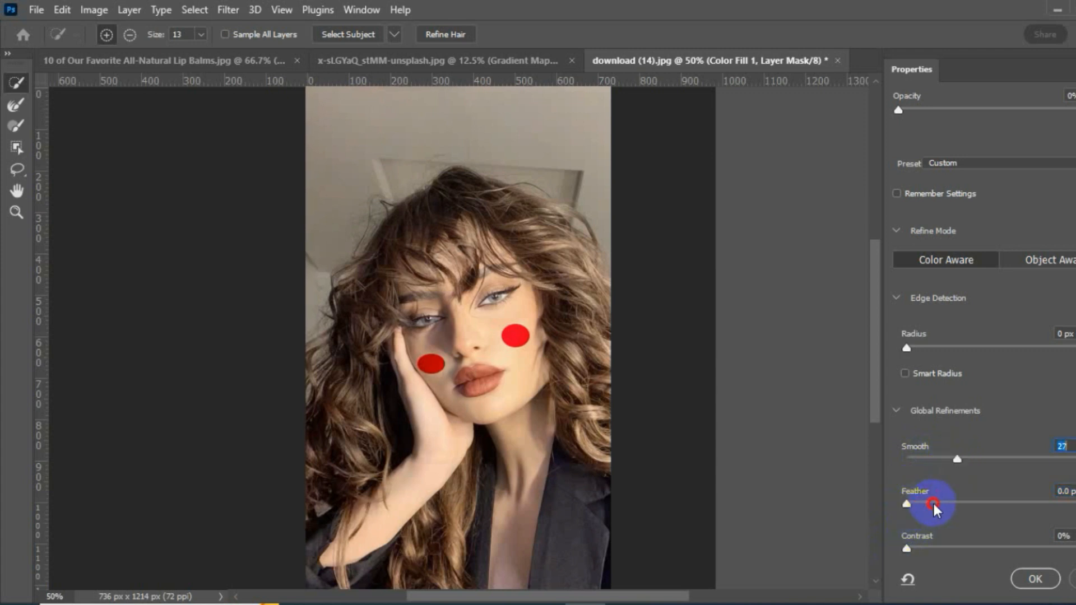
{"action": "left_click_drag", "start_coordinate": [974, 502], "coordinate": [997, 503]}
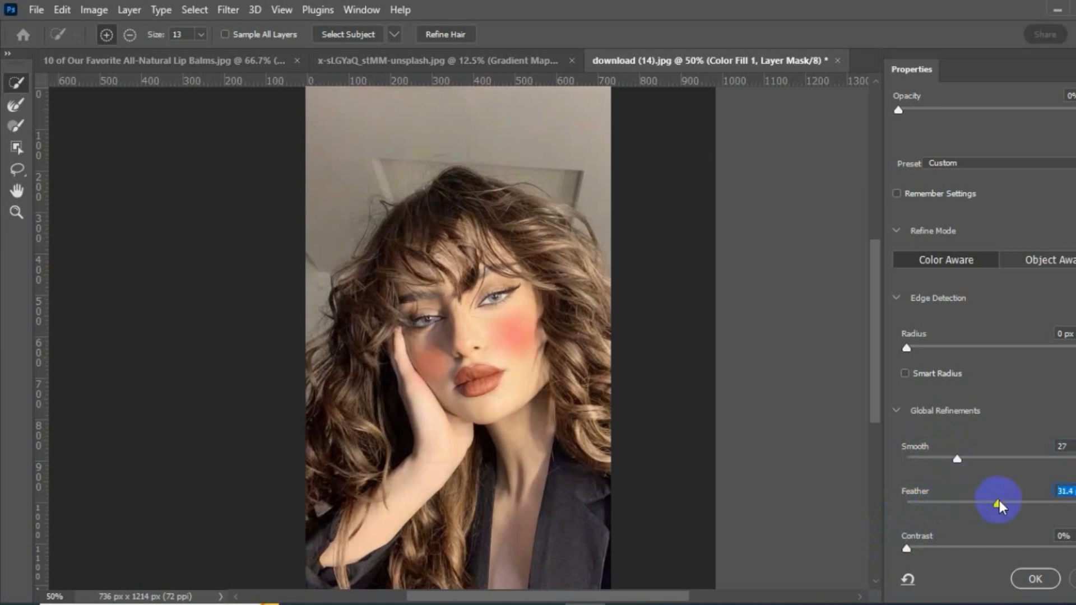
{"action": "left_click_drag", "start_coordinate": [997, 504], "coordinate": [992, 504]}
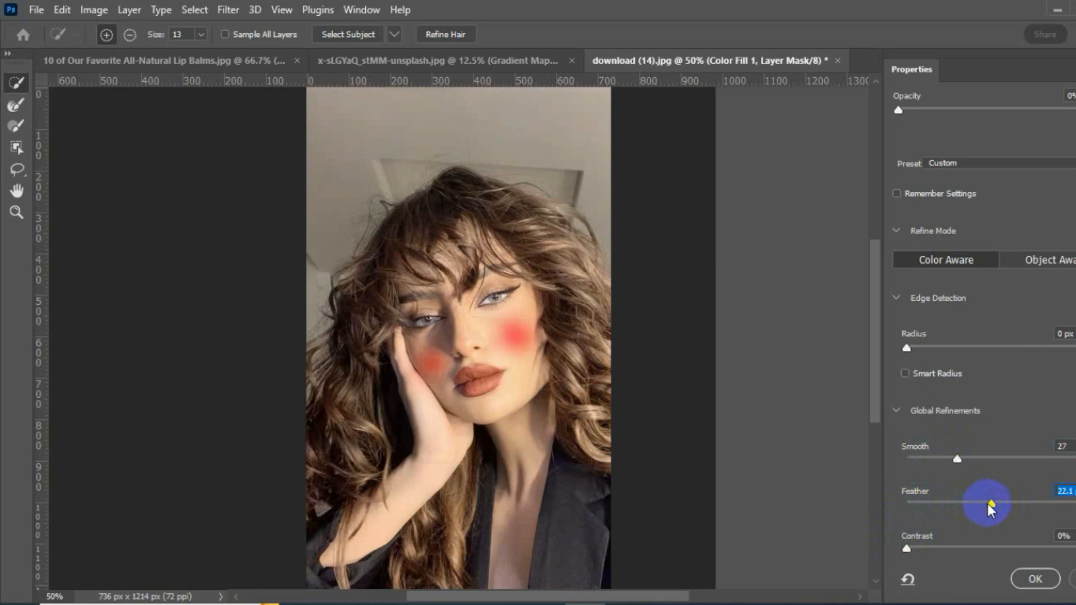
Adjust the cheek mask's refinement to Smooth 39 and Feather 33.8 px.
{"action": "left_click", "coordinate": [994, 503]}
{"action": "left_click_drag", "start_coordinate": [957, 465], "coordinate": [989, 457]}
{"action": "left_click_drag", "start_coordinate": [996, 502], "coordinate": [1003, 505]}
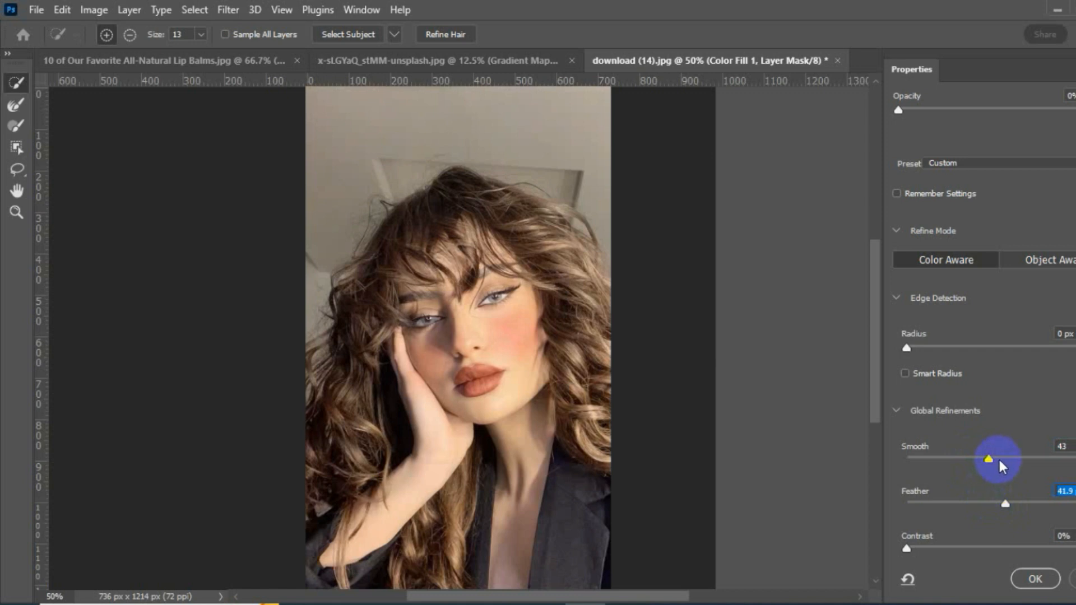
{"action": "left_click_drag", "start_coordinate": [991, 458], "coordinate": [984, 458]}
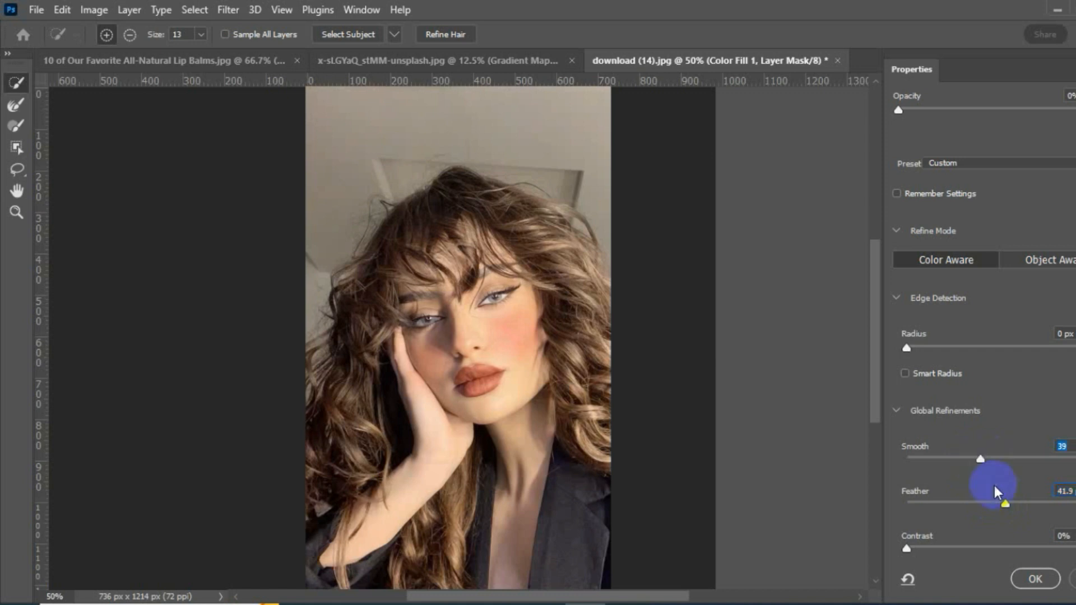
{"action": "left_click_drag", "start_coordinate": [1004, 503], "coordinate": [997, 507]}
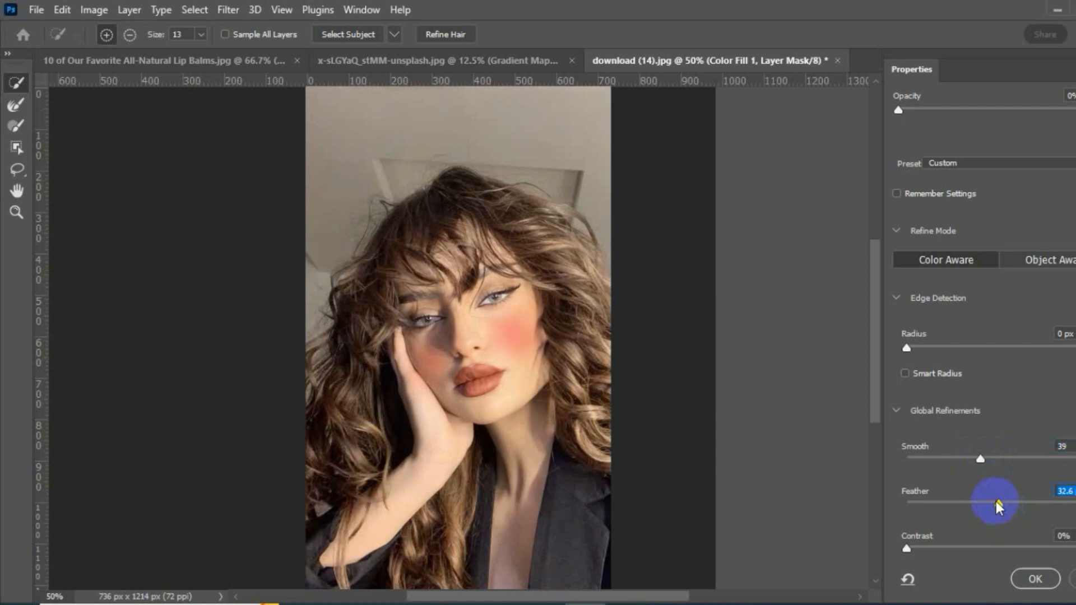
{"action": "left_click_drag", "start_coordinate": [999, 501], "coordinate": [1006, 502]}
{"action": "left_click_drag", "start_coordinate": [1006, 502], "coordinate": [999, 506]}
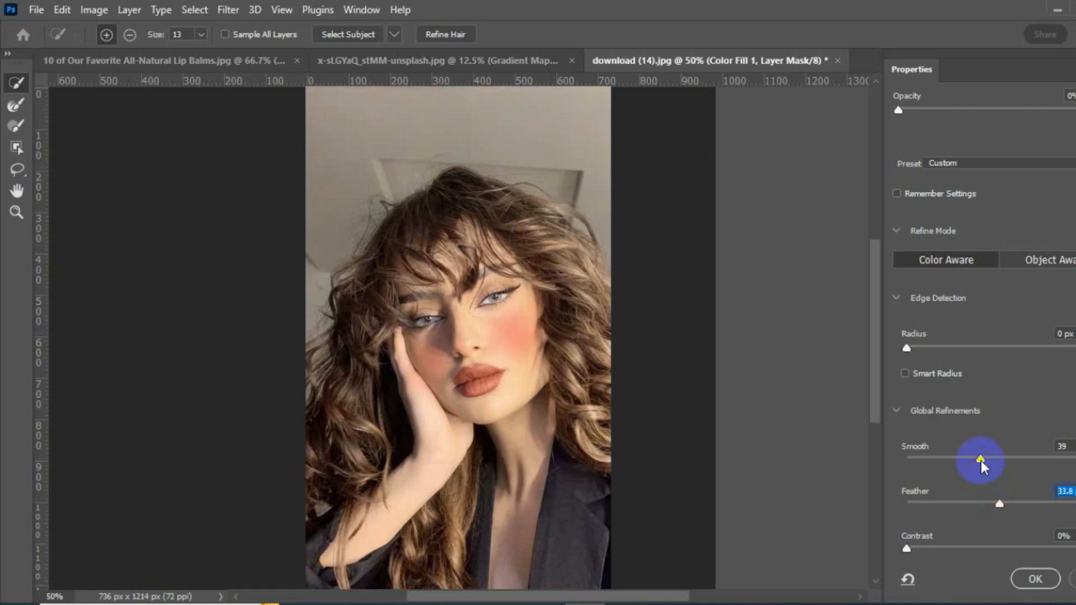
Set the cheek mask's Smooth to 21 and Feather to 36.1 px, and apply the refinement.
{"action": "left_click_drag", "start_coordinate": [981, 460], "coordinate": [946, 456]}
{"action": "left_click_drag", "start_coordinate": [997, 502], "coordinate": [1001, 506]}
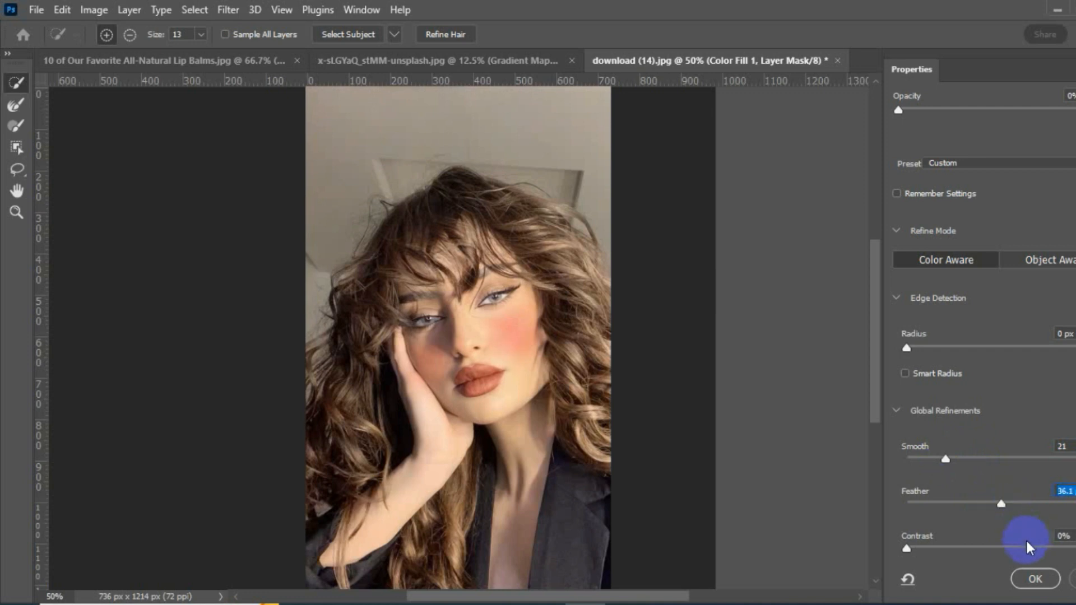
{"action": "left_click", "coordinate": [1034, 580]}
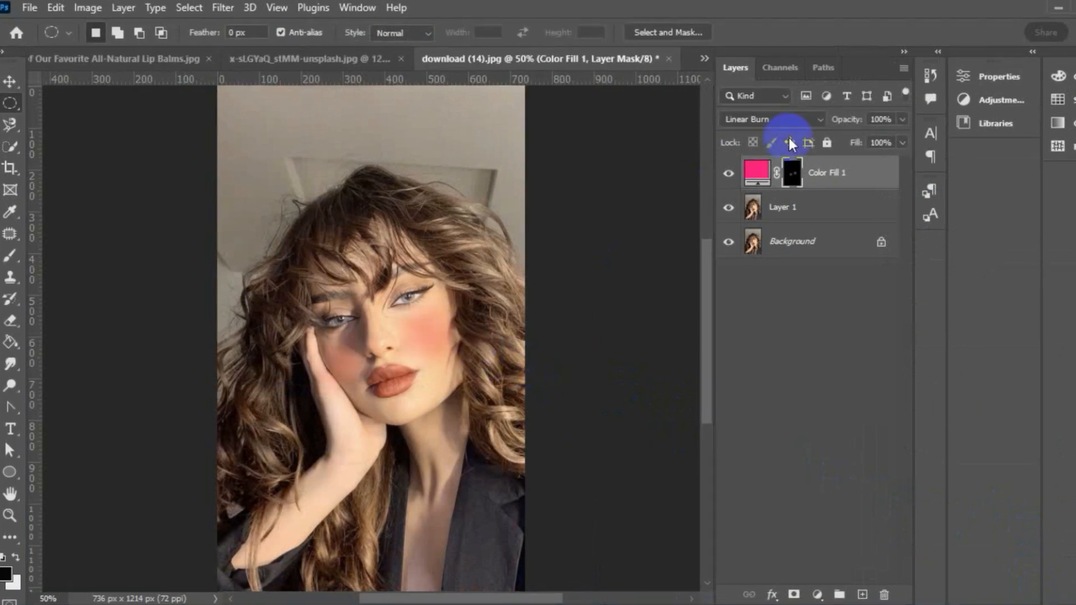
Check the blend modes offered for the blush fill layer, keeping Linear Burn.
{"action": "left_click", "coordinate": [818, 119]}
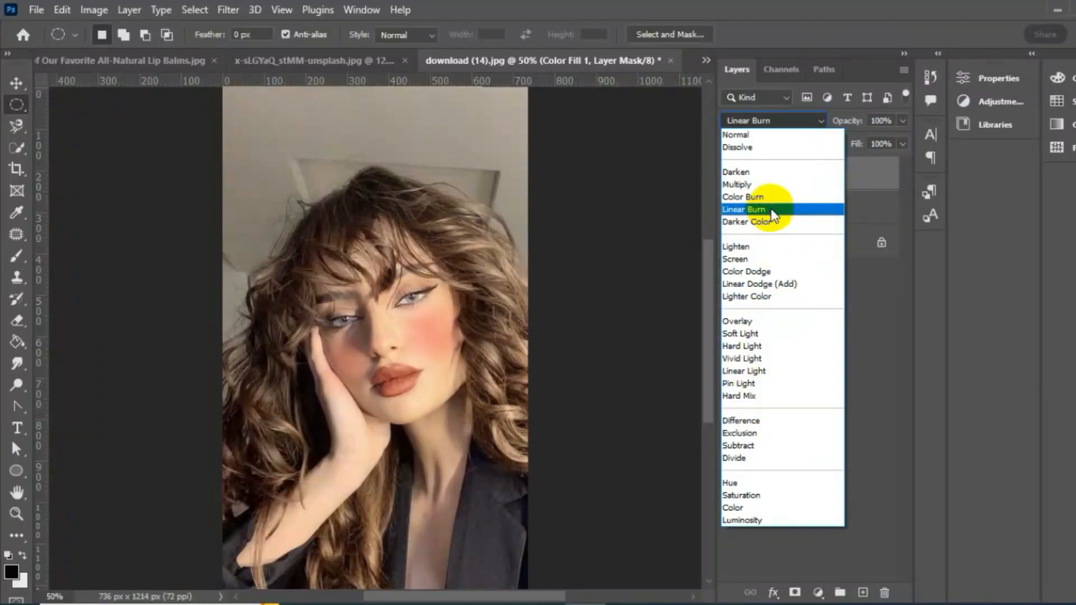
{"action": "left_click", "coordinate": [772, 211]}
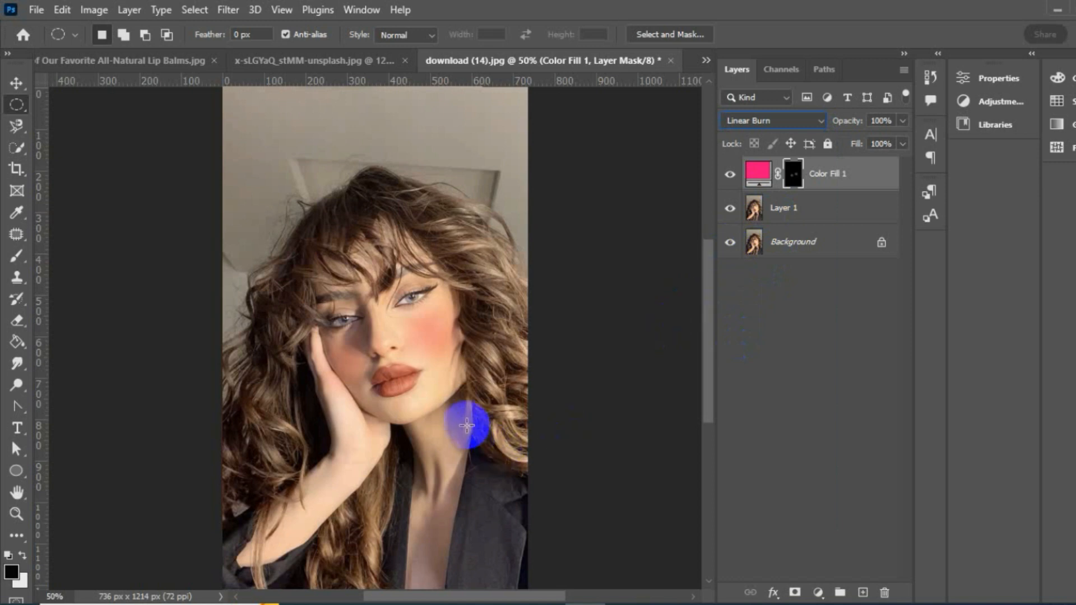
Compare the face with and without the blush by hiding and showing Group 1 several times.
{"action": "left_click", "coordinate": [17, 514]}
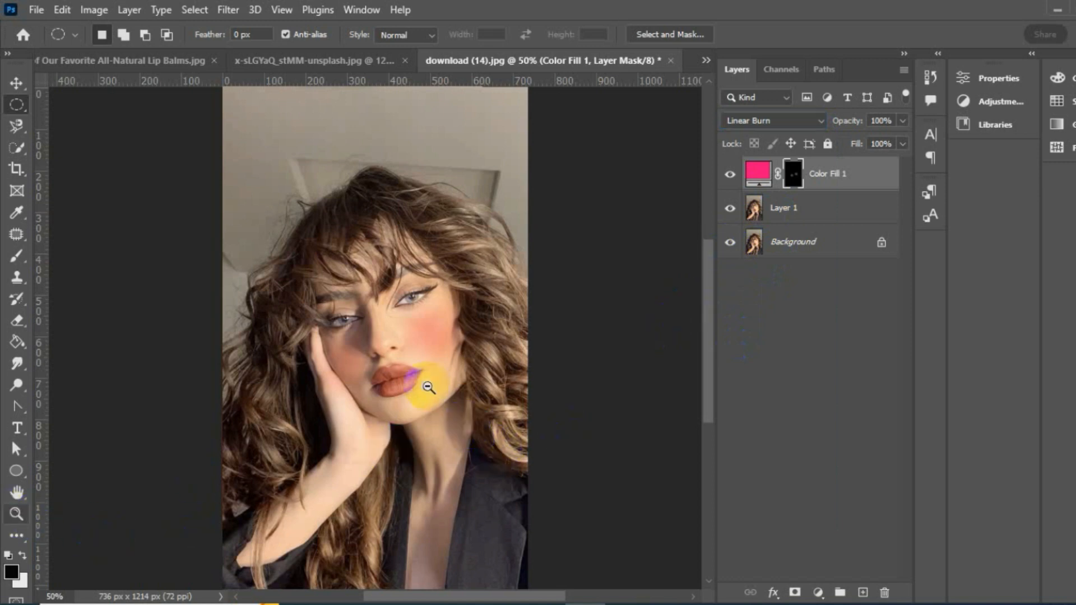
{"action": "left_click", "coordinate": [102, 33]}
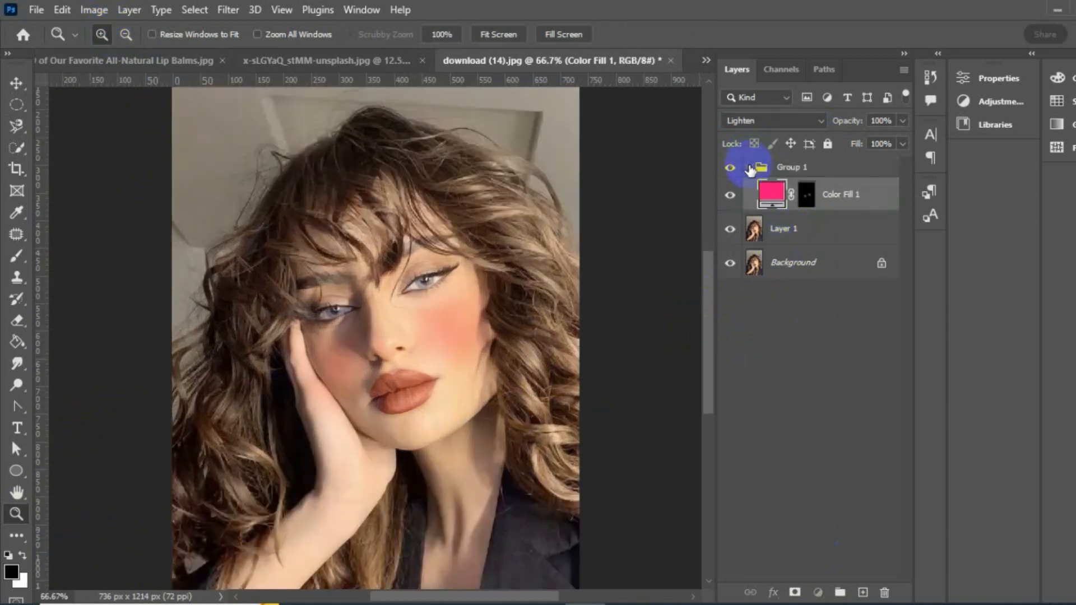
{"action": "left_click", "coordinate": [749, 167]}
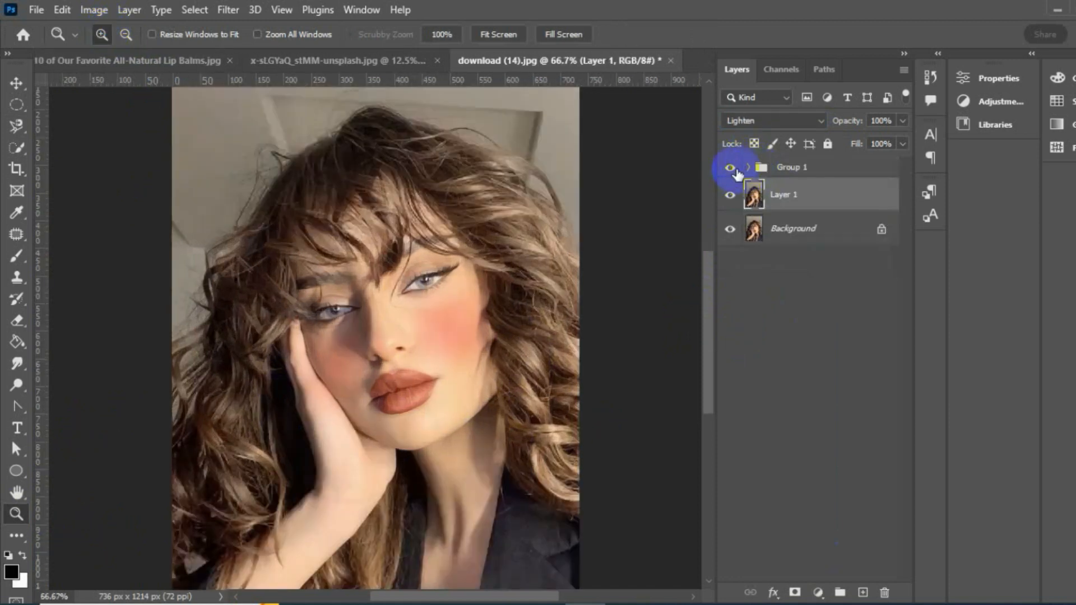
{"action": "left_click", "coordinate": [737, 171]}
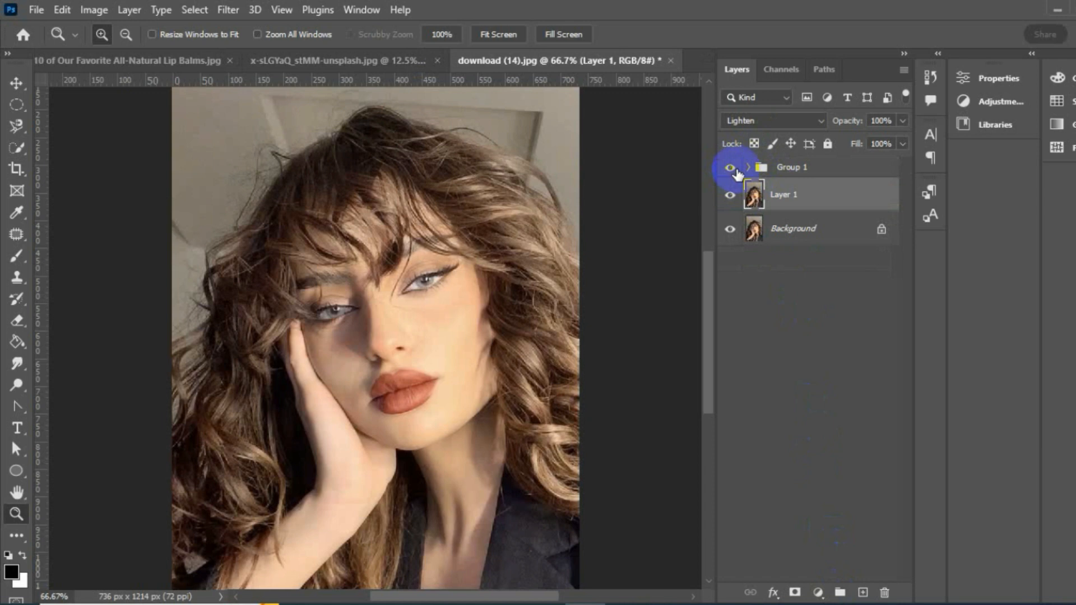
{"action": "left_click", "coordinate": [736, 171]}
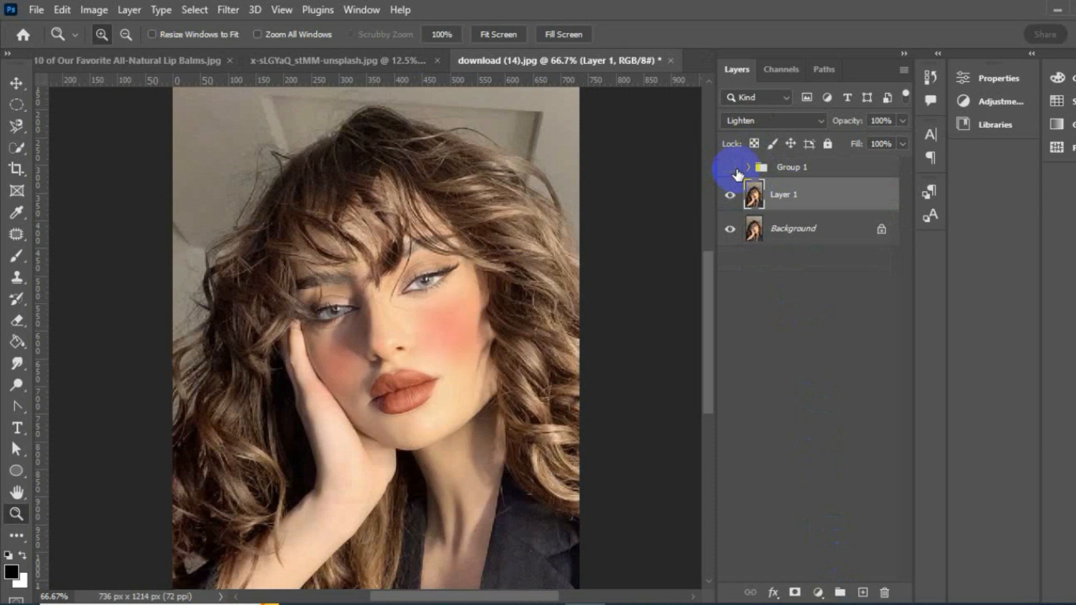
{"action": "left_click", "coordinate": [737, 172]}
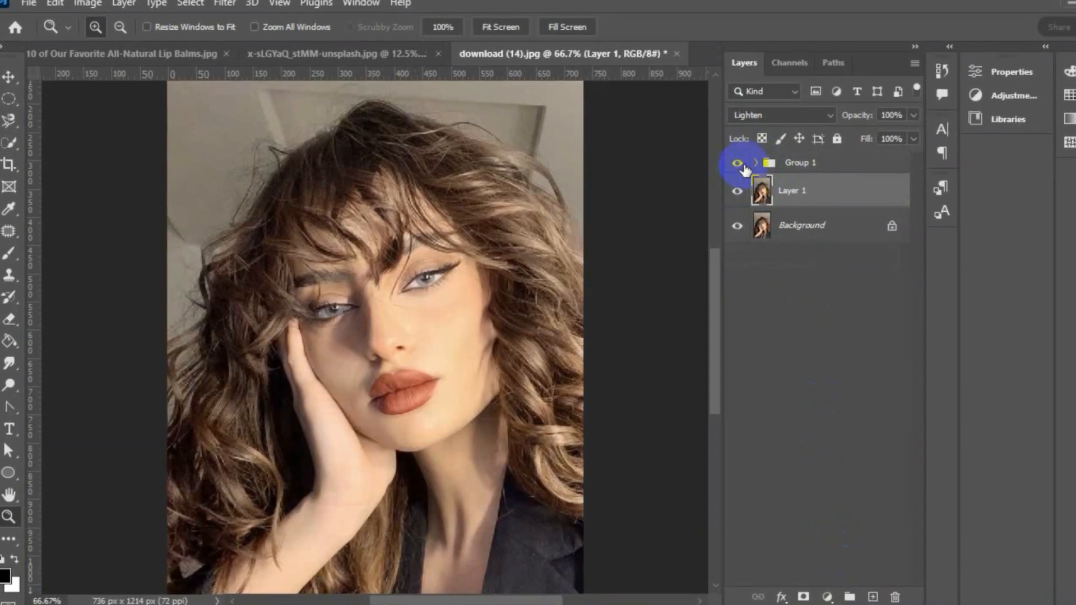
{"action": "left_click", "coordinate": [739, 163]}
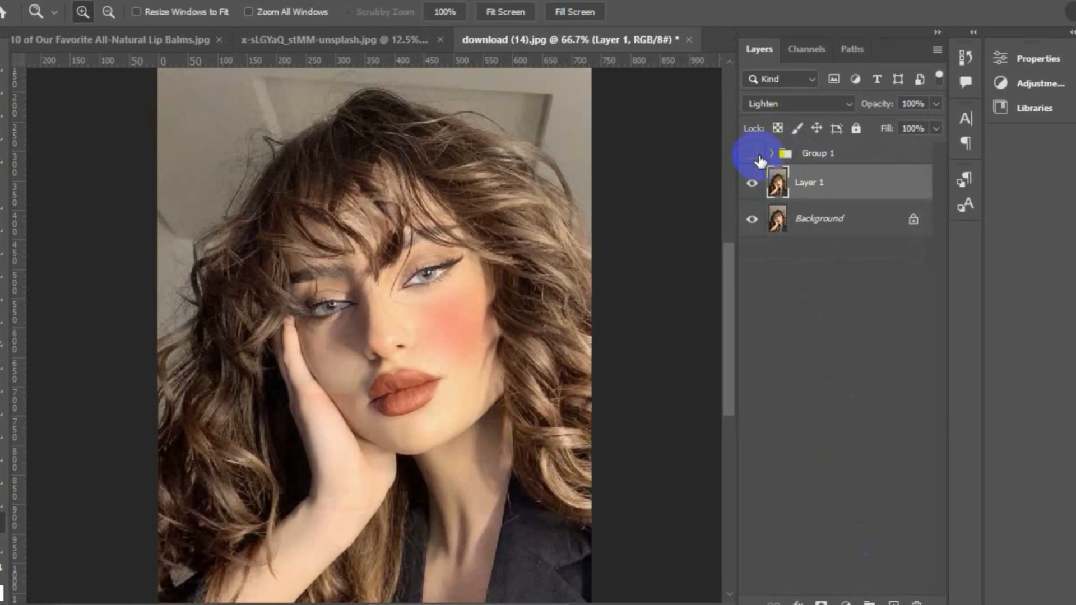
{"action": "left_click", "coordinate": [759, 160]}
{"action": "left_click", "coordinate": [773, 147]}
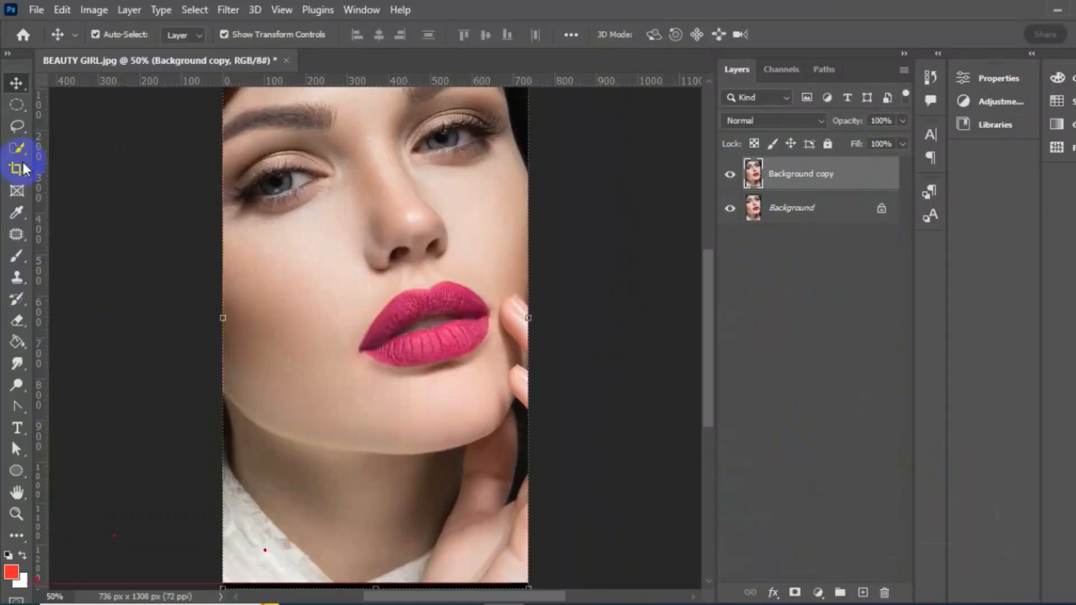
In BEAUTY GIRL.jpg, draw a freehand Lasso selection around one cheek and add the other cheek and the nose bridge to it.
{"action": "left_click", "coordinate": [20, 128]}
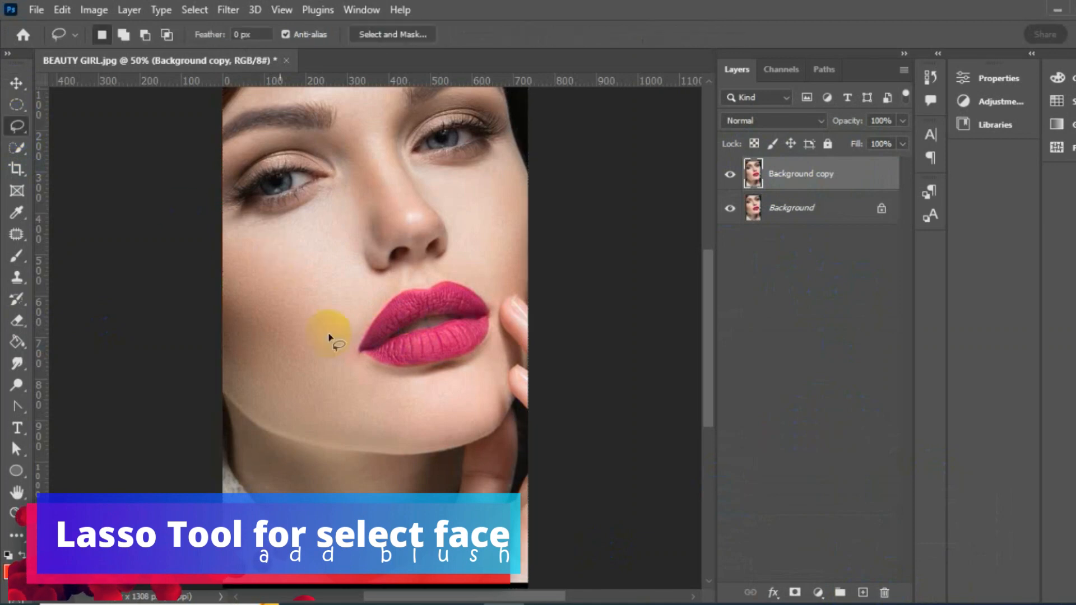
{"action": "left_click_drag", "start_coordinate": [345, 205], "coordinate": [278, 229]}
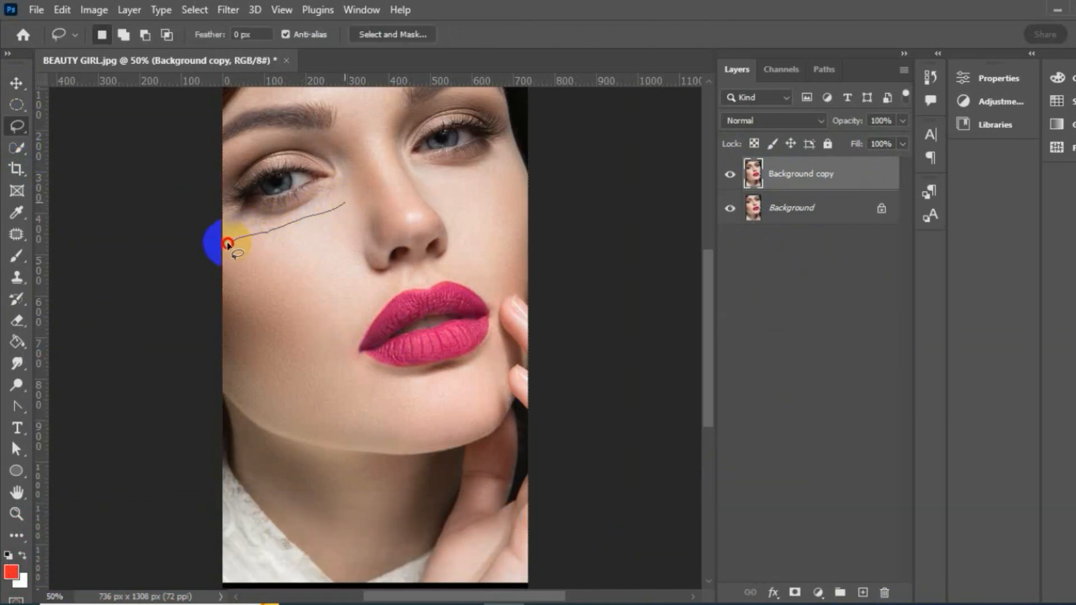
{"action": "mouse_move", "coordinate": [223, 291]}
{"action": "left_mouse_down"}
{"action": "mouse_move", "coordinate": [222, 329]}
{"action": "mouse_move", "coordinate": [238, 341]}
{"action": "mouse_move", "coordinate": [301, 349]}
{"action": "mouse_move", "coordinate": [357, 304]}
{"action": "mouse_move", "coordinate": [361, 249]}
{"action": "left_mouse_up"}
{"action": "left_click_drag", "start_coordinate": [361, 225], "coordinate": [345, 204]}
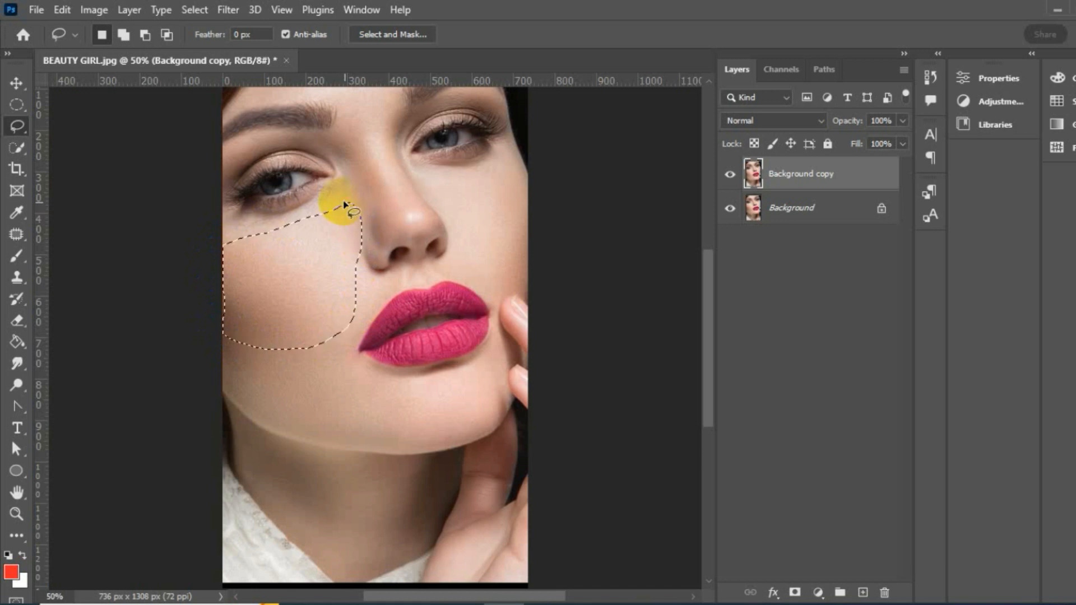
{"action": "key", "text": "shift"}
{"action": "mouse_move", "coordinate": [415, 177]}
{"action": "left_mouse_down"}
{"action": "mouse_move", "coordinate": [521, 169]}
{"action": "mouse_move", "coordinate": [531, 214]}
{"action": "mouse_move", "coordinate": [520, 279]}
{"action": "mouse_move", "coordinate": [500, 286]}
{"action": "mouse_move", "coordinate": [470, 261]}
{"action": "mouse_move", "coordinate": [417, 177]}
{"action": "left_mouse_up"}
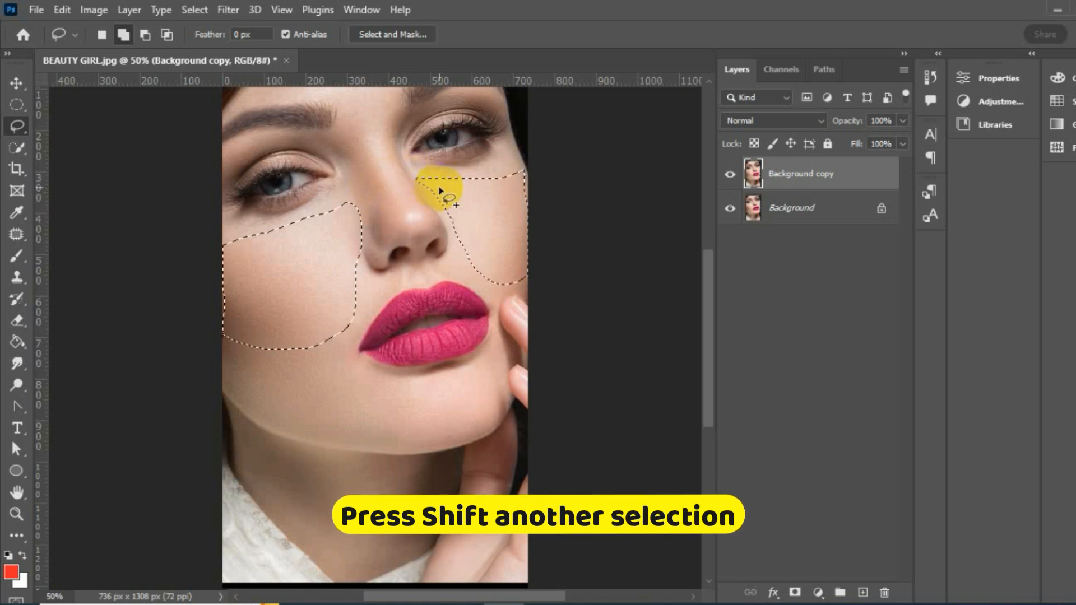
{"action": "mouse_move", "coordinate": [381, 145]}
{"action": "left_mouse_down"}
{"action": "mouse_move", "coordinate": [364, 145]}
{"action": "mouse_move", "coordinate": [360, 173]}
{"action": "mouse_move", "coordinate": [375, 216]}
{"action": "mouse_move", "coordinate": [386, 234]}
{"action": "mouse_move", "coordinate": [420, 230]}
{"action": "mouse_move", "coordinate": [427, 209]}
{"action": "mouse_move", "coordinate": [407, 162]}
{"action": "mouse_move", "coordinate": [383, 146]}
{"action": "left_mouse_up"}
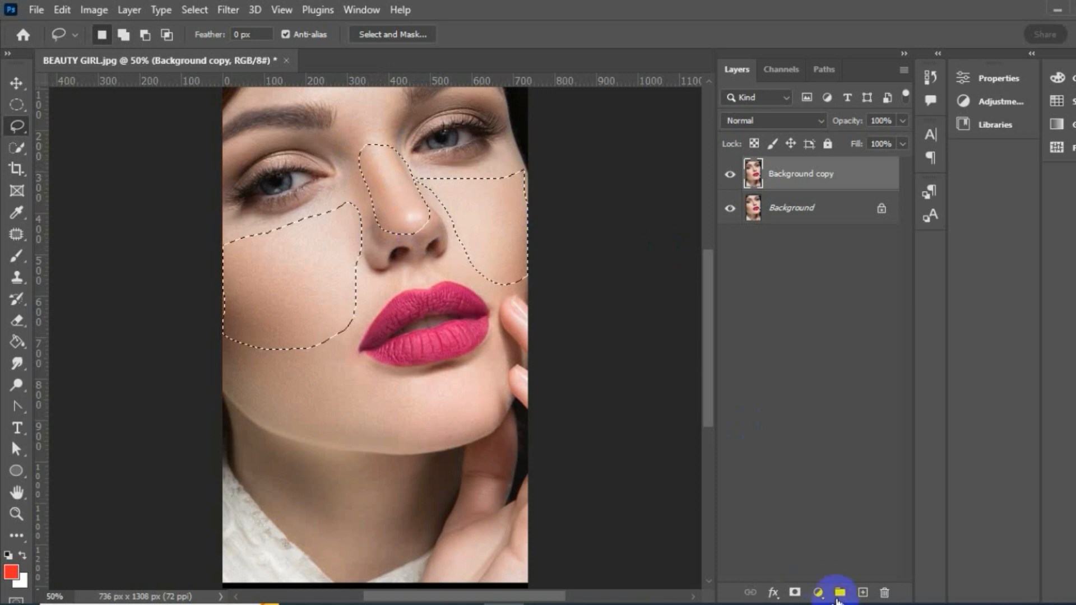
Add a Photo Filter adjustment layer masked to the selected cheeks and nose, and choose the Red filter.
{"action": "left_click", "coordinate": [818, 591]}
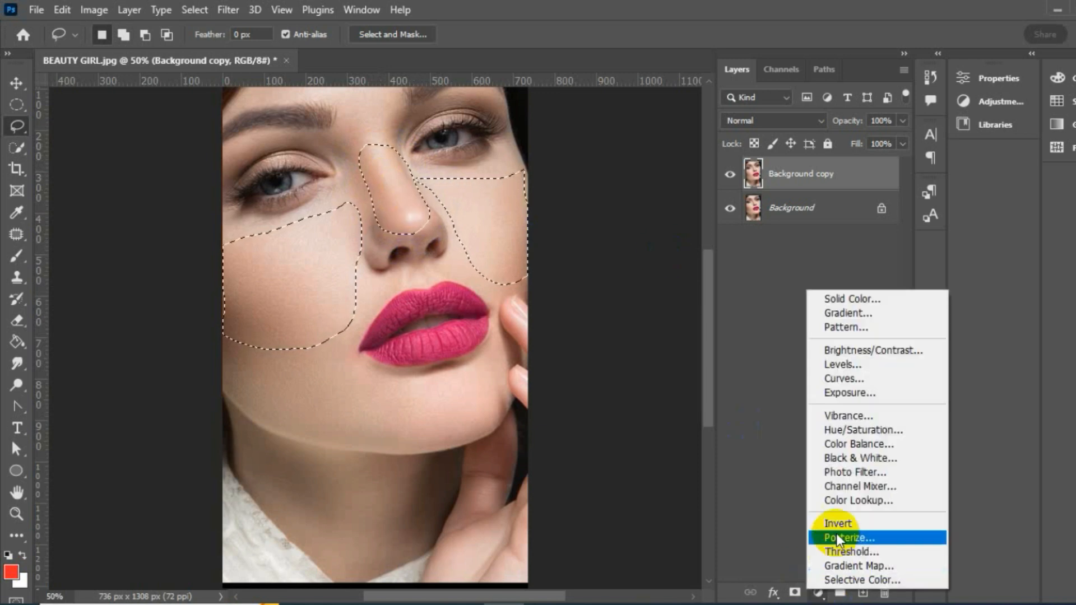
{"action": "left_click", "coordinate": [849, 472]}
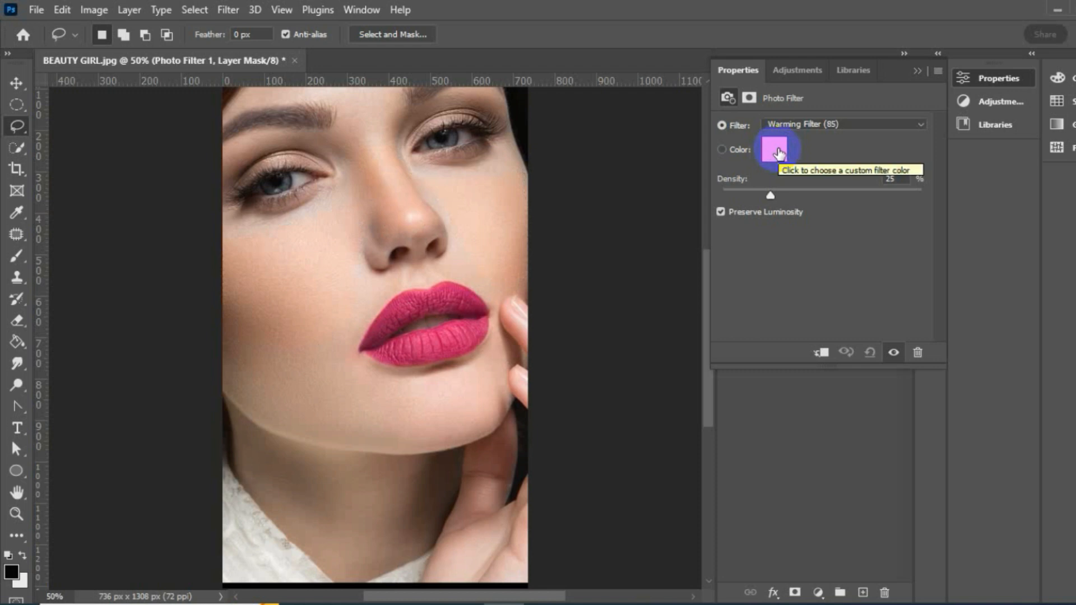
{"action": "left_click", "coordinate": [796, 124]}
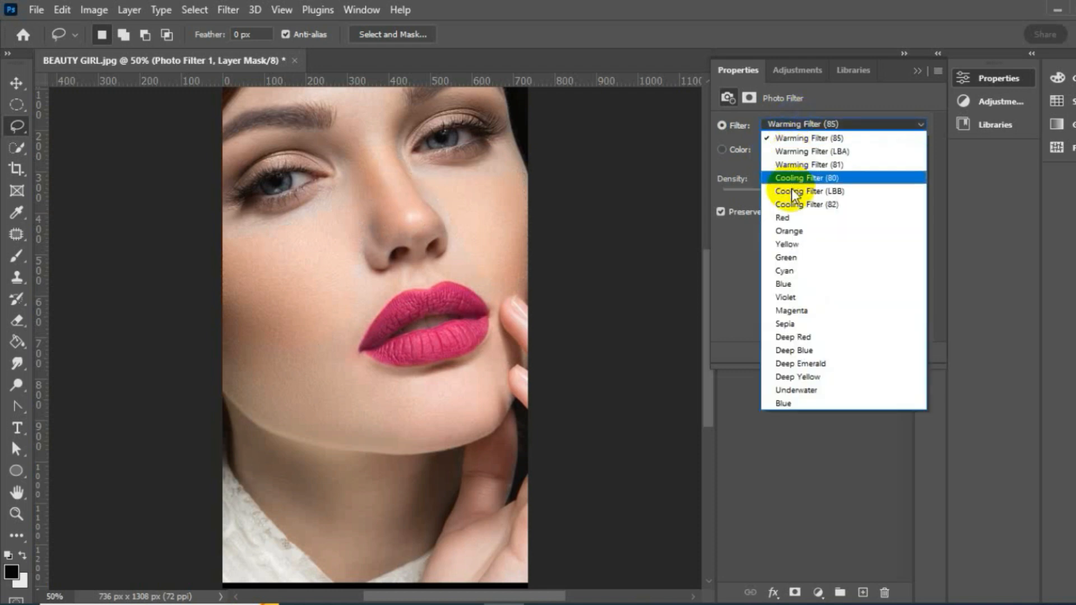
{"action": "left_click", "coordinate": [792, 217]}
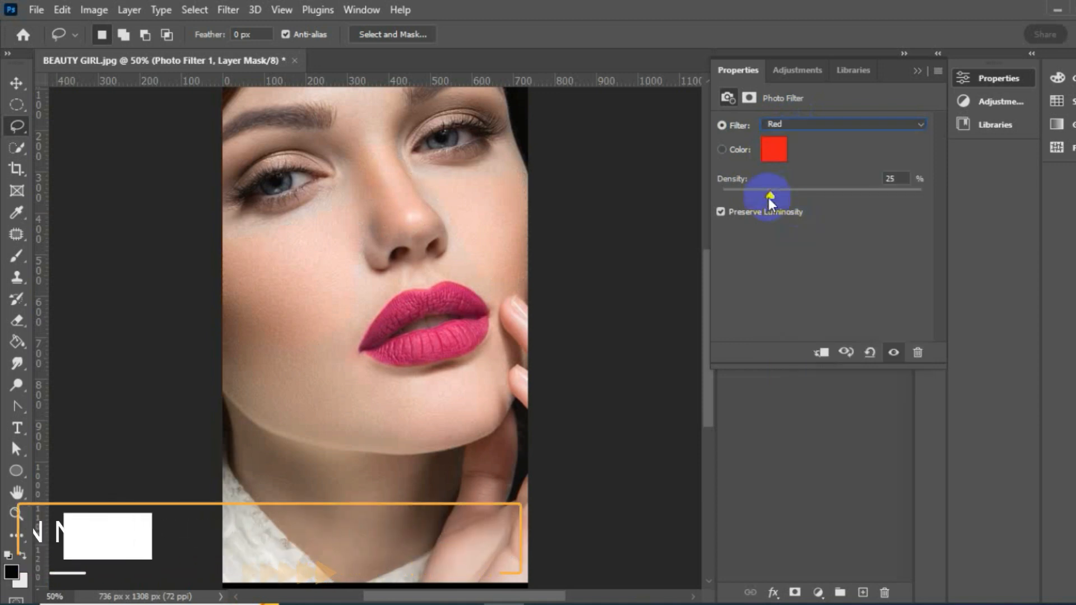
Try Red photo filter densities up to 100%, then reduce the density to a moderate strength.
{"action": "left_click_drag", "start_coordinate": [772, 197], "coordinate": [807, 205]}
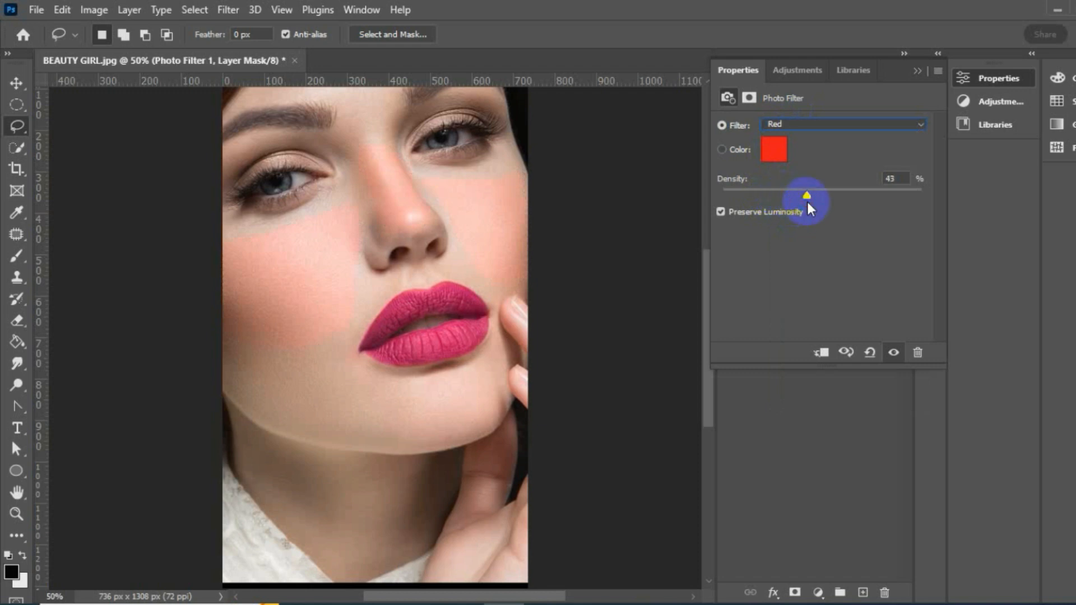
{"action": "left_click_drag", "start_coordinate": [808, 203], "coordinate": [823, 200]}
{"action": "left_click", "coordinate": [826, 196]}
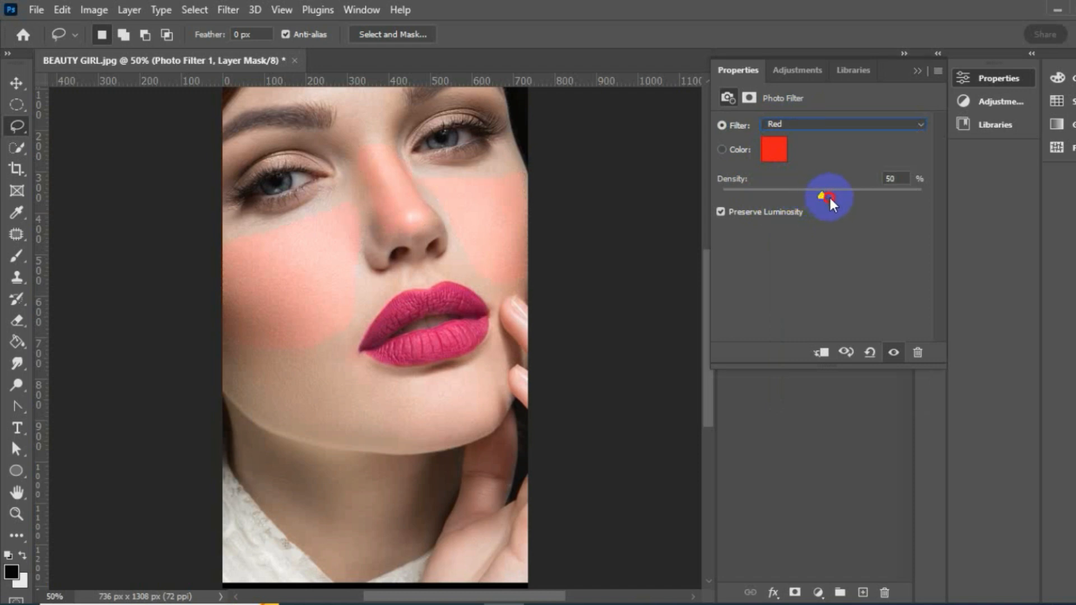
{"action": "left_click_drag", "start_coordinate": [835, 200], "coordinate": [939, 200]}
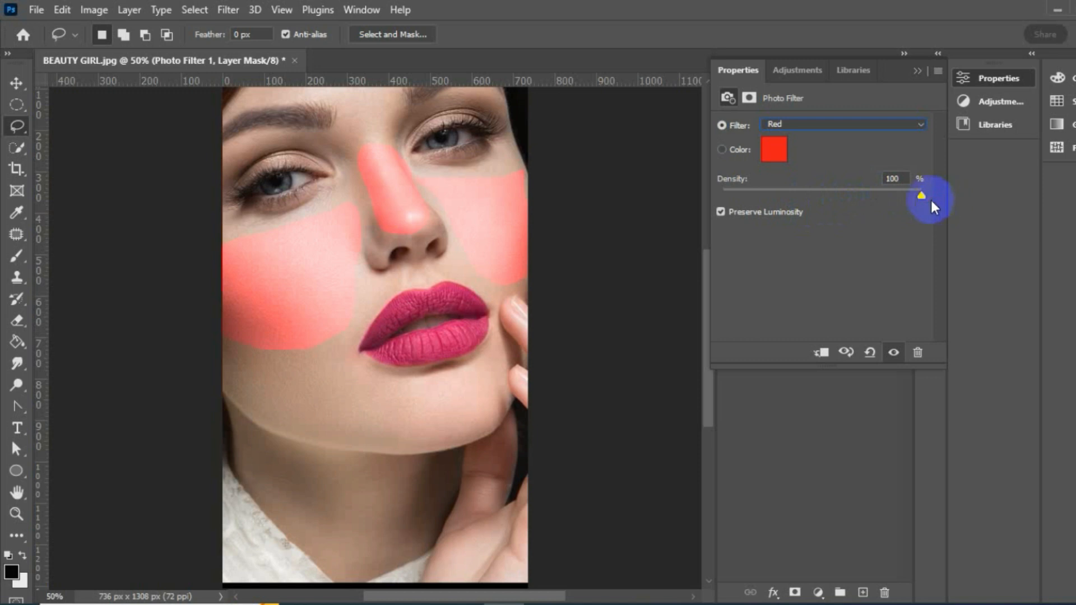
{"action": "left_click_drag", "start_coordinate": [920, 201], "coordinate": [829, 196]}
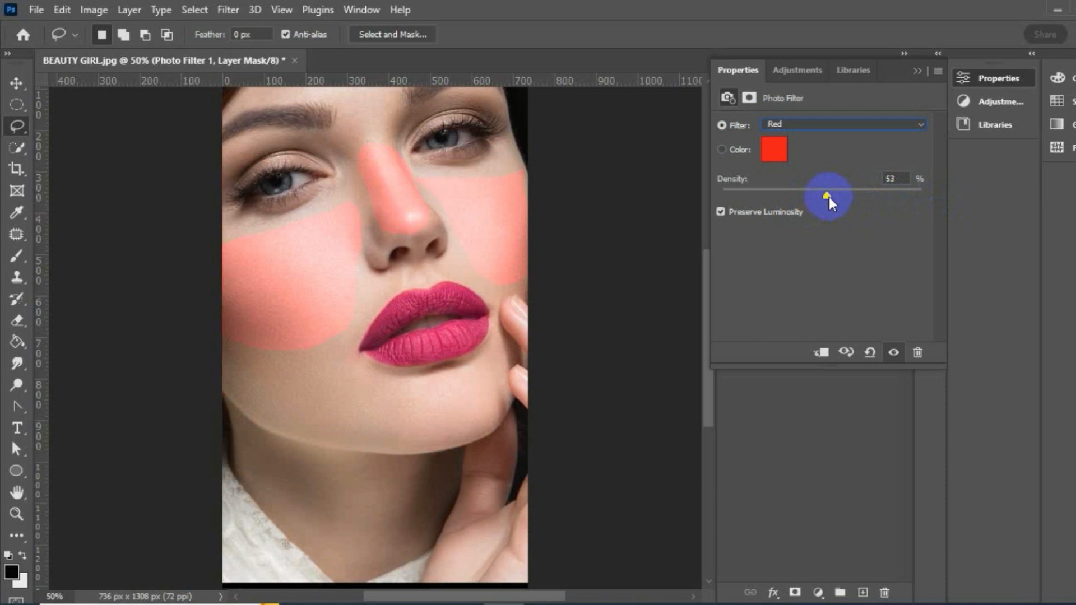
{"action": "left_click_drag", "start_coordinate": [805, 197], "coordinate": [792, 197]}
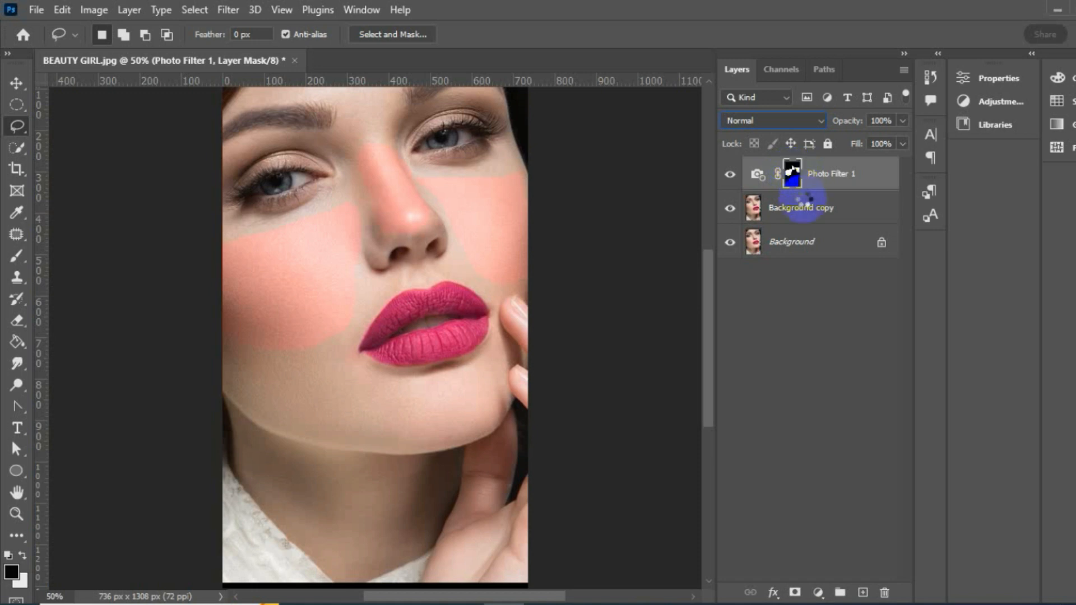
Open Select and Mask for the Photo Filter mask and set Transparency to 45%, Smooth to 26 and Feather to 36.1 px.
{"action": "key", "text": "ctrl+alt+r"}
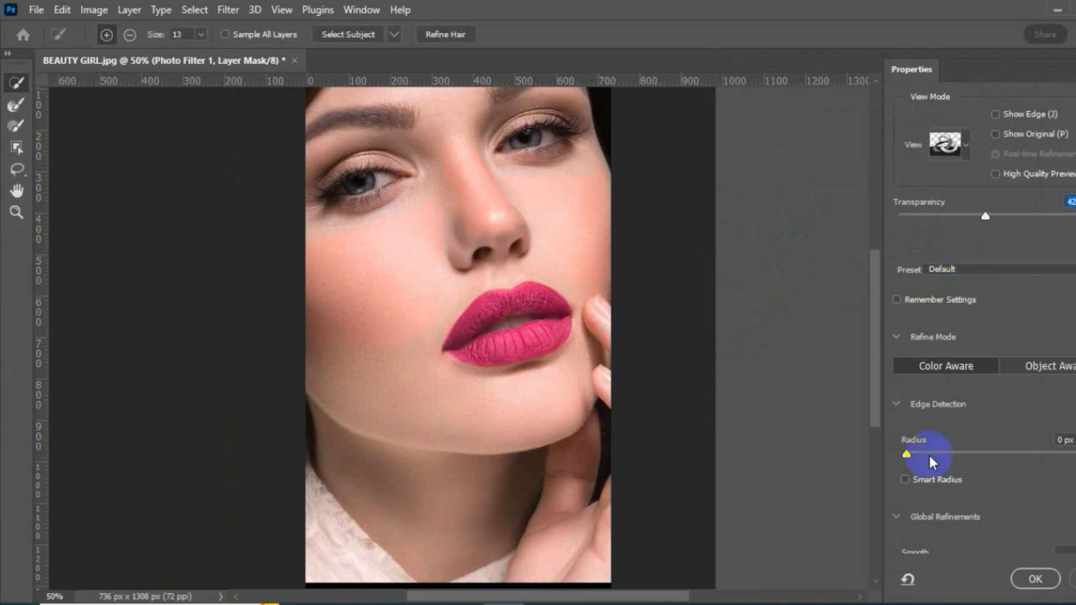
{"action": "mouse_move", "coordinate": [983, 214]}
{"action": "left_mouse_down"}
{"action": "mouse_move", "coordinate": [969, 216]}
{"action": "mouse_move", "coordinate": [986, 218]}
{"action": "mouse_move", "coordinate": [976, 224]}
{"action": "mouse_move", "coordinate": [935, 222]}
{"action": "mouse_move", "coordinate": [991, 216]}
{"action": "left_mouse_up"}
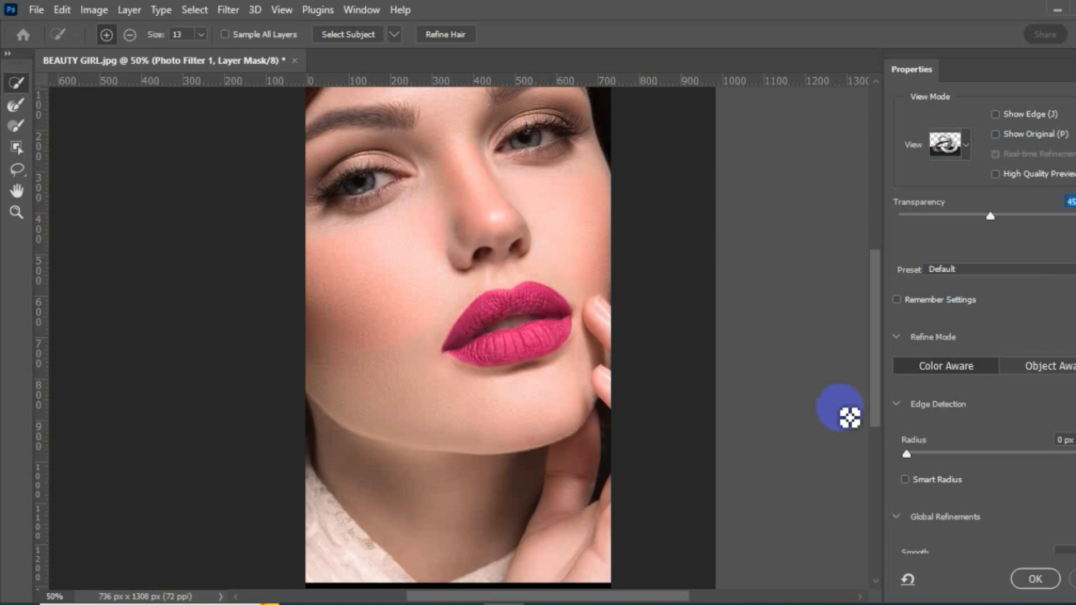
{"action": "scroll", "coordinate": [1070, 419], "scroll_direction": "down", "scroll_amount": 3}
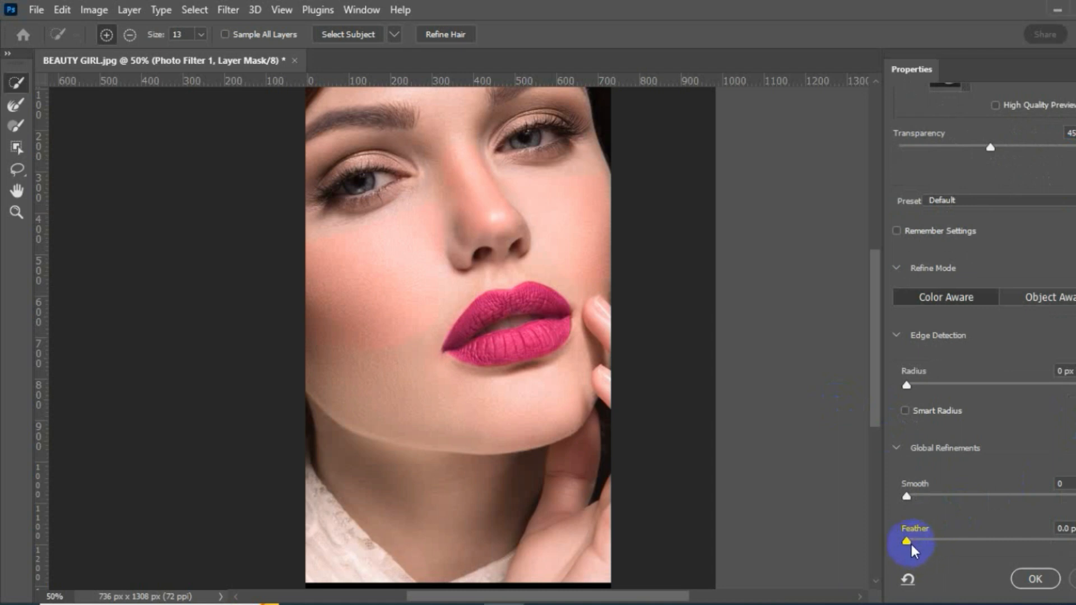
{"action": "left_click_drag", "start_coordinate": [908, 542], "coordinate": [1014, 547]}
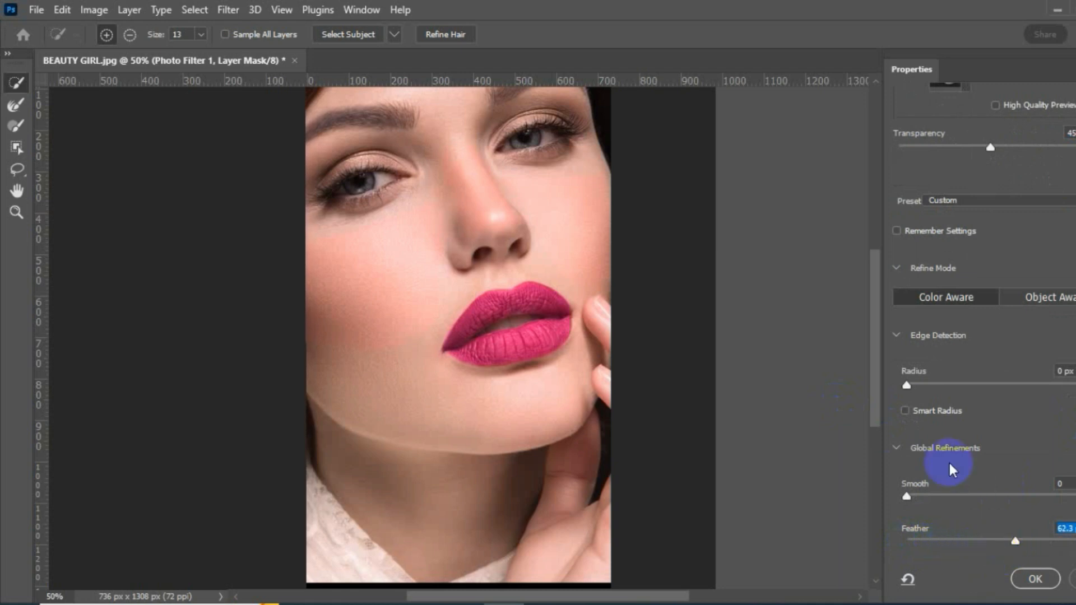
{"action": "left_click_drag", "start_coordinate": [910, 497], "coordinate": [980, 511]}
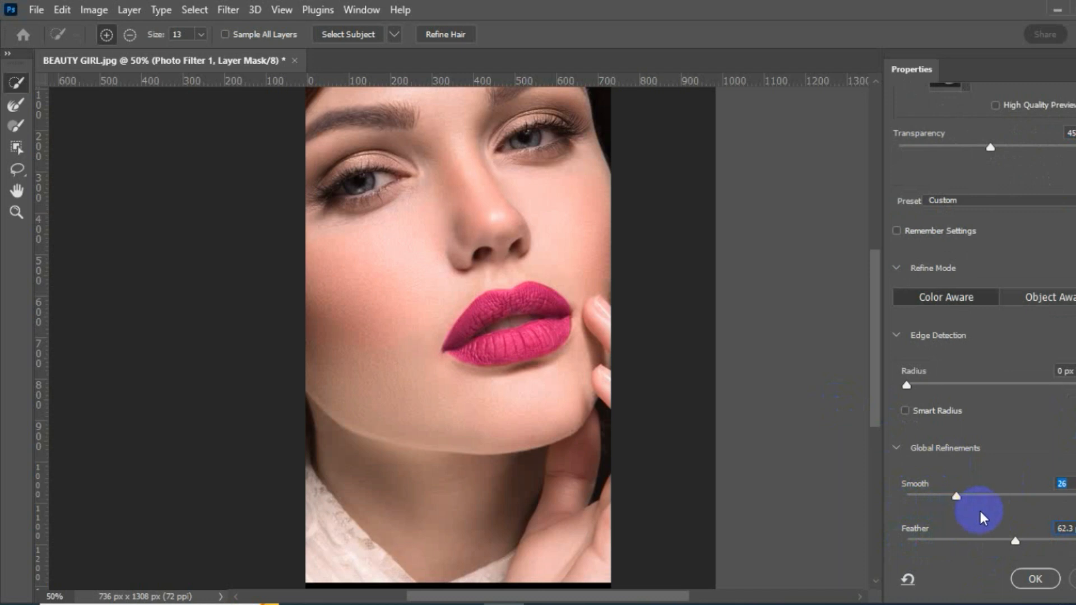
{"action": "left_click_drag", "start_coordinate": [1015, 546], "coordinate": [1001, 543]}
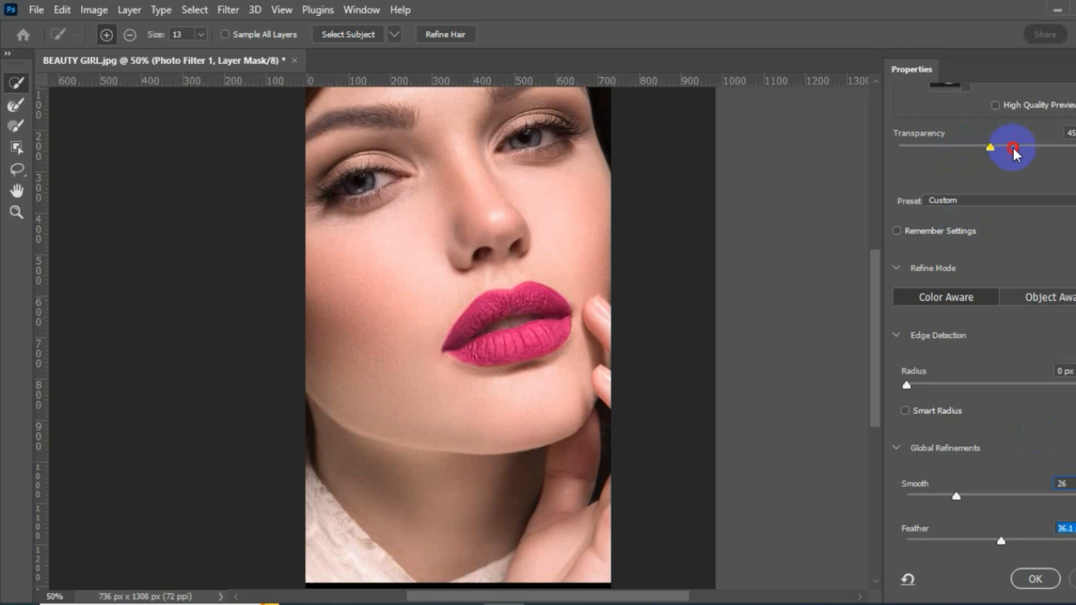
Set the mask preview's Transparency to 67% and apply the mask refinement.
{"action": "scroll", "coordinate": [1013, 147], "scroll_direction": "up", "scroll_amount": 1}
{"action": "left_click_drag", "start_coordinate": [1013, 159], "coordinate": [1038, 170]}
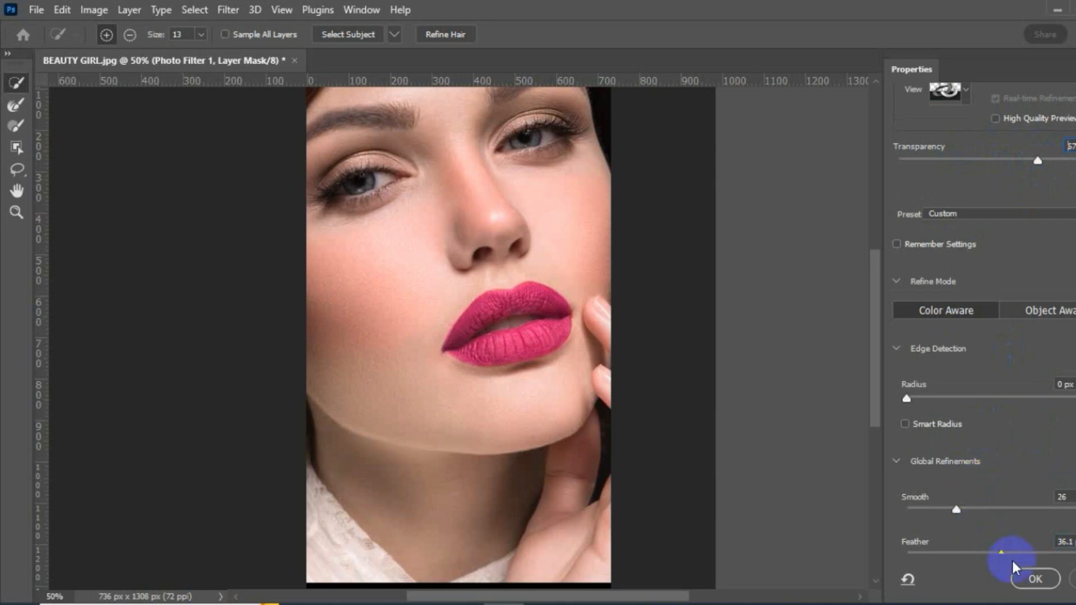
{"action": "scroll", "coordinate": [996, 552], "scroll_direction": "down", "scroll_amount": 1}
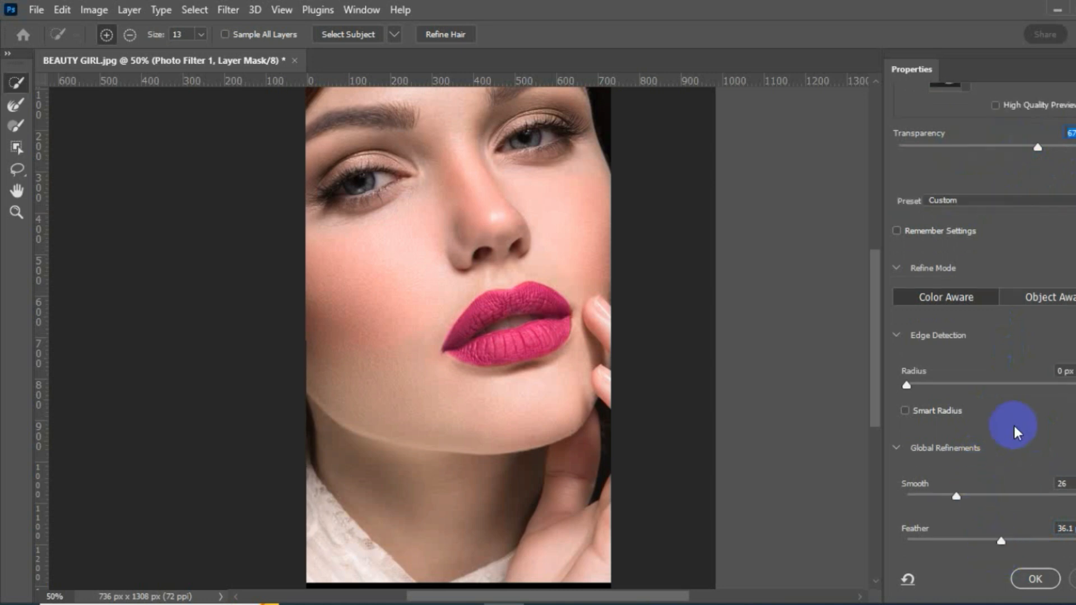
{"action": "key", "text": "Return"}
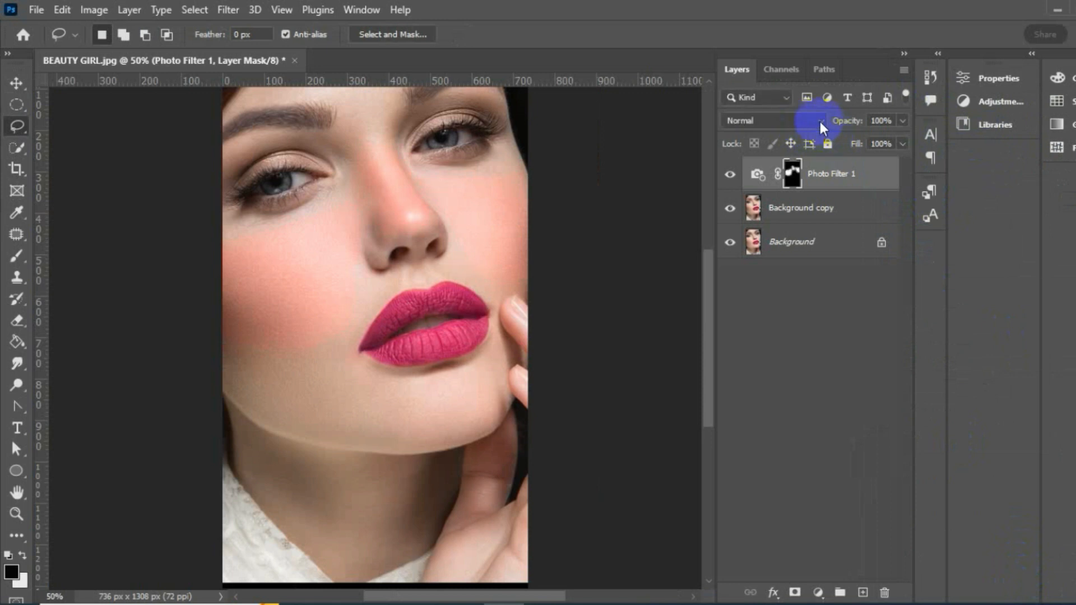
Try the Saturation blend mode on the Photo Filter layer at 100% opacity.
{"action": "left_click", "coordinate": [817, 119]}
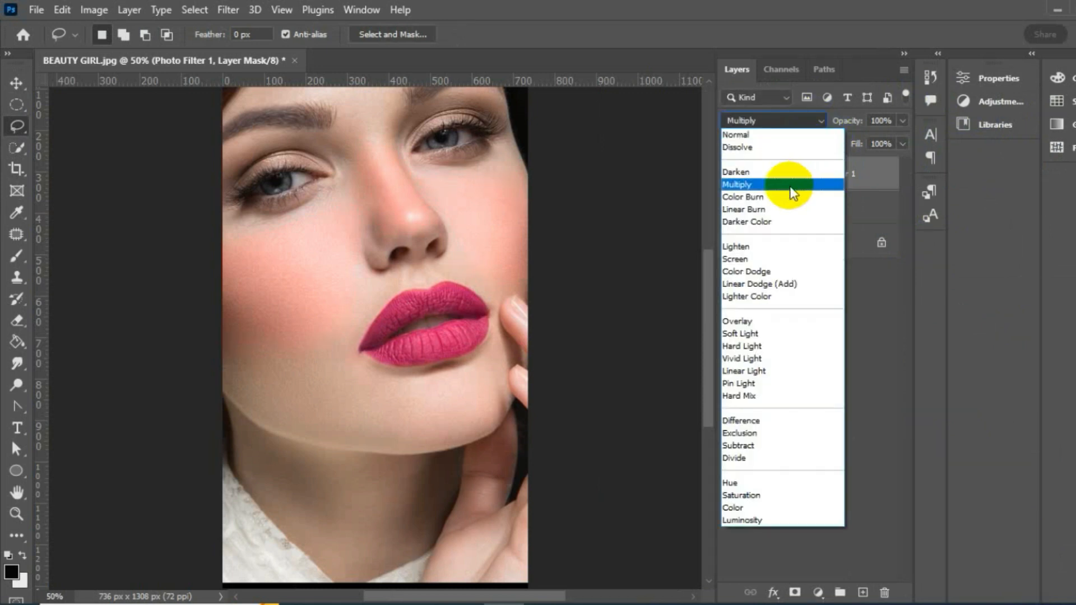
{"action": "left_click", "coordinate": [740, 495]}
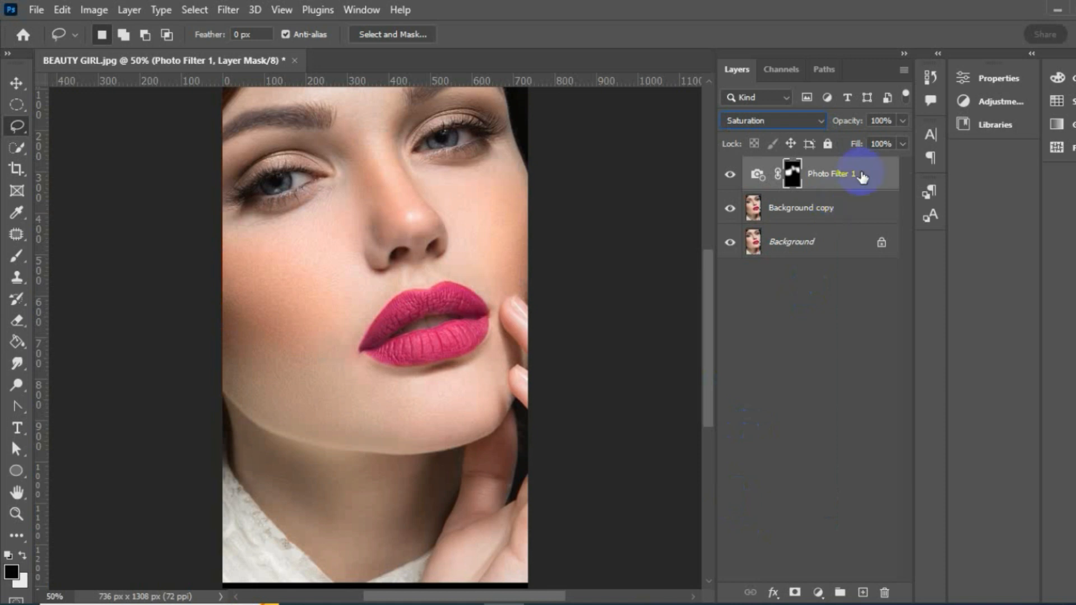
{"action": "left_click", "coordinate": [902, 121]}
{"action": "left_click_drag", "start_coordinate": [899, 141], "coordinate": [930, 156]}
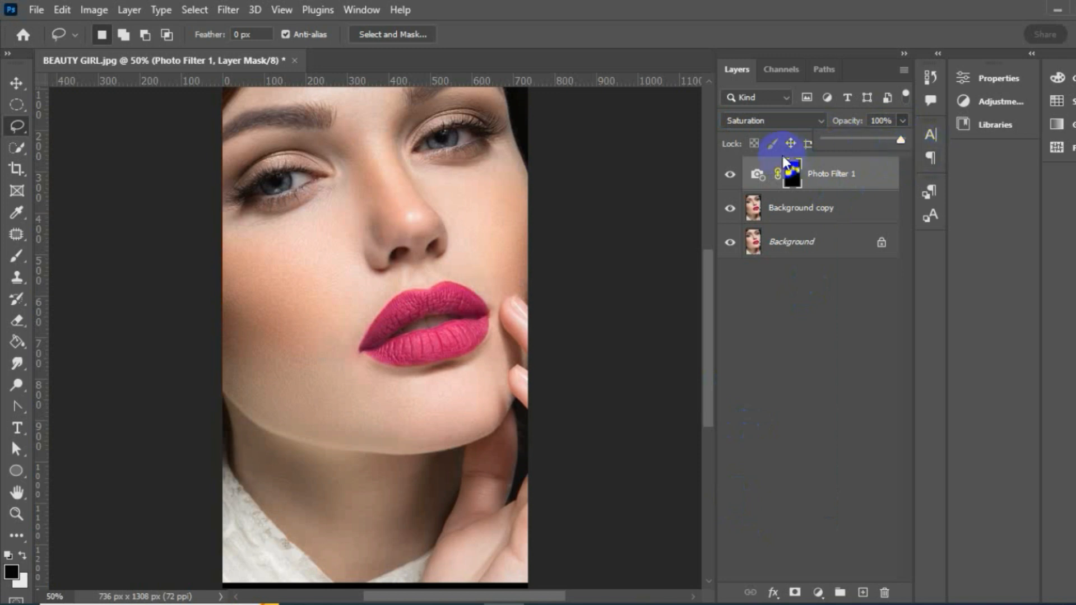
Set the Photo Filter layer's blend mode to Multiply and its opacity to 60%.
{"action": "left_click", "coordinate": [796, 120]}
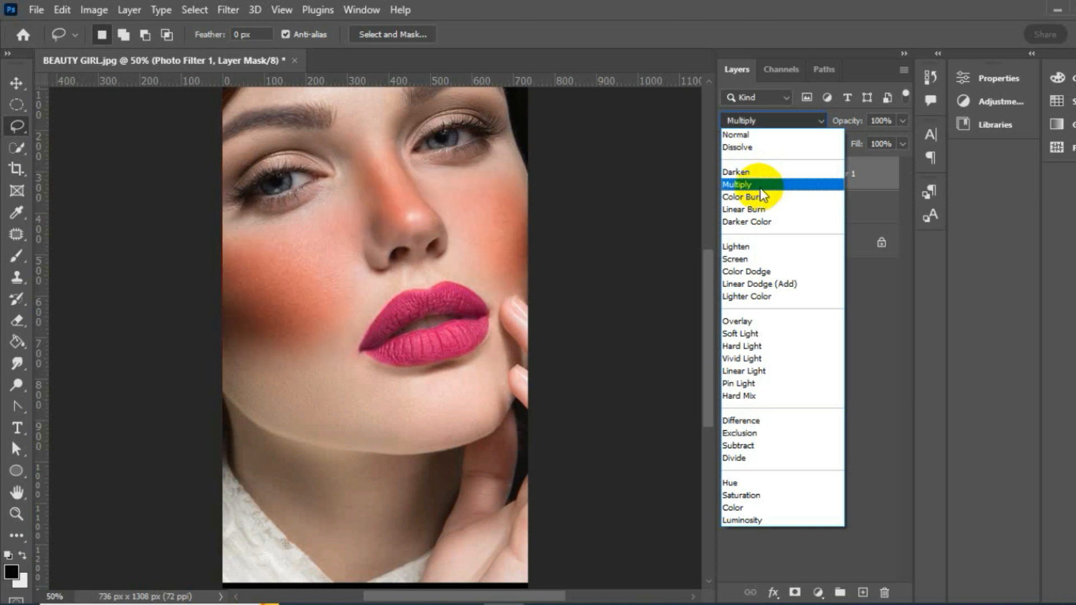
{"action": "left_click", "coordinate": [760, 188]}
{"action": "left_click", "coordinate": [903, 121]}
{"action": "left_click_drag", "start_coordinate": [898, 144], "coordinate": [877, 149]}
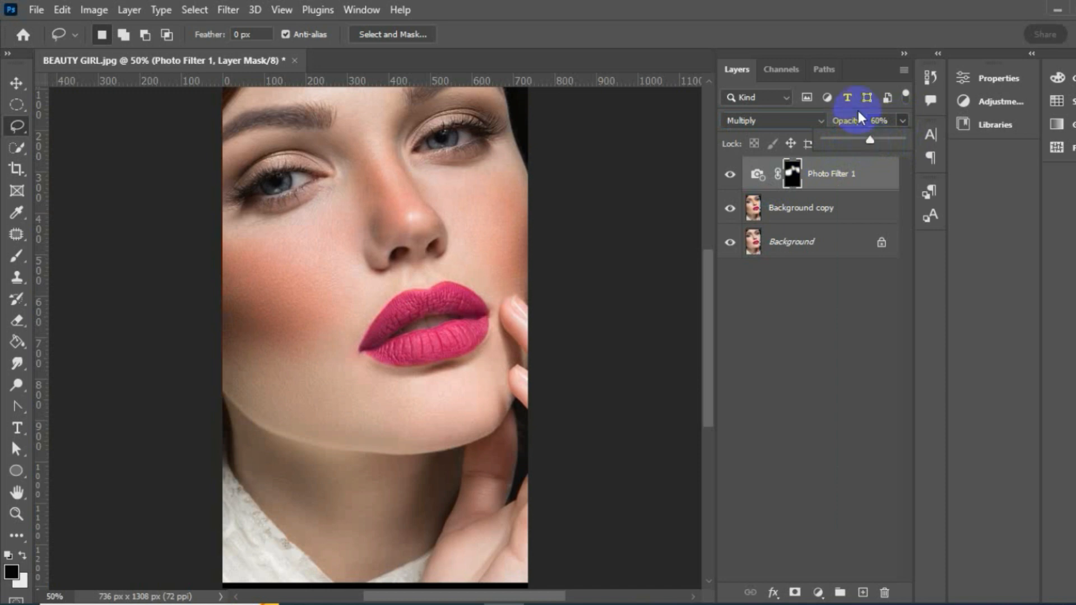
{"action": "left_click", "coordinate": [821, 6]}
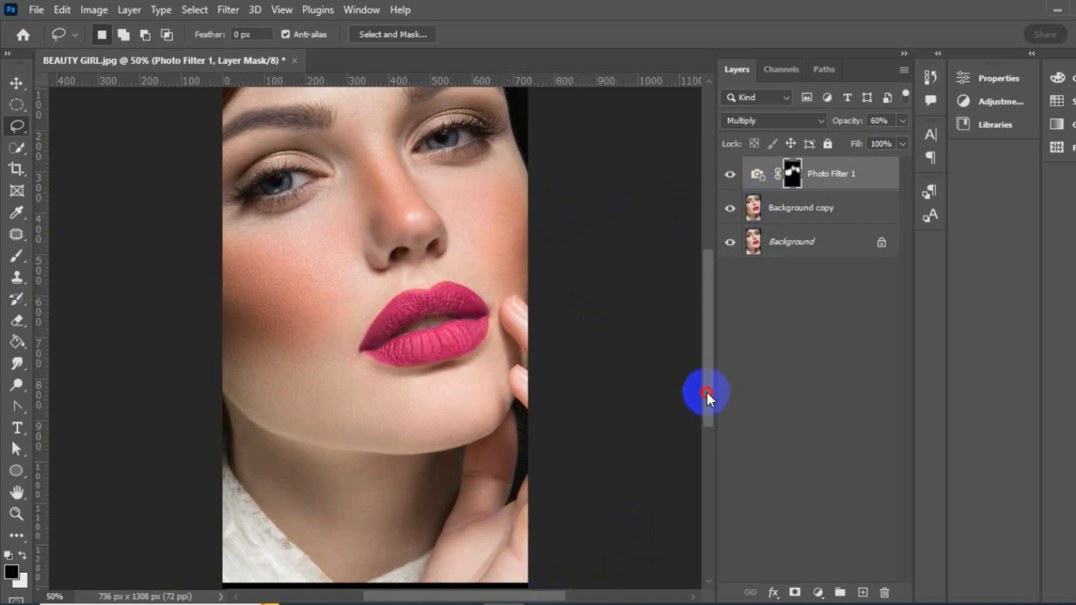
Preview other blend modes such as Color Burn on the Photo Filter layer, keeping Multiply.
{"action": "left_click_drag", "start_coordinate": [707, 392], "coordinate": [706, 370]}
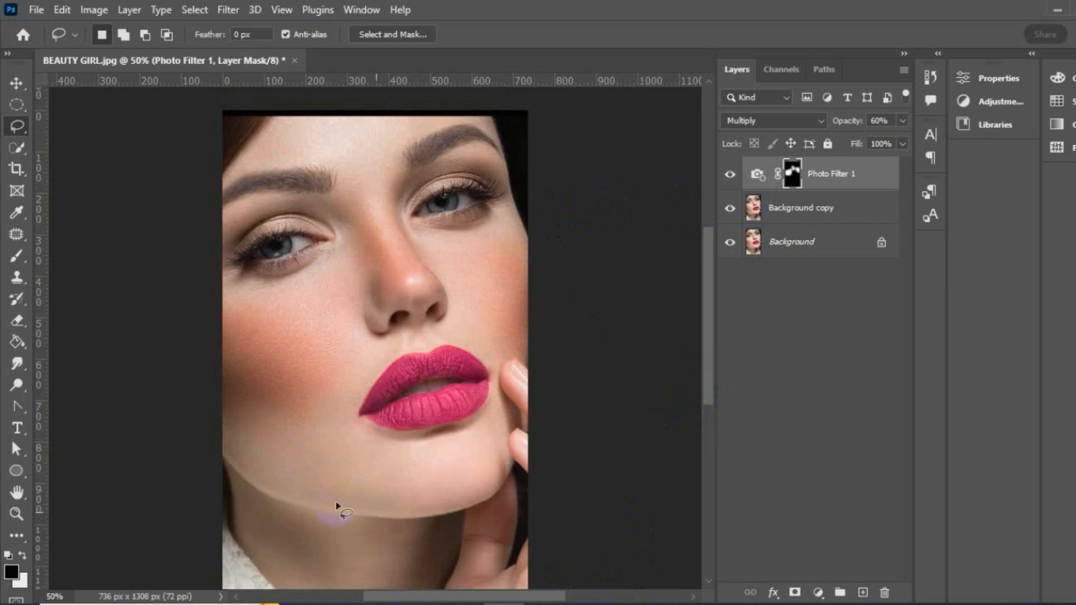
{"action": "left_click", "coordinate": [772, 120]}
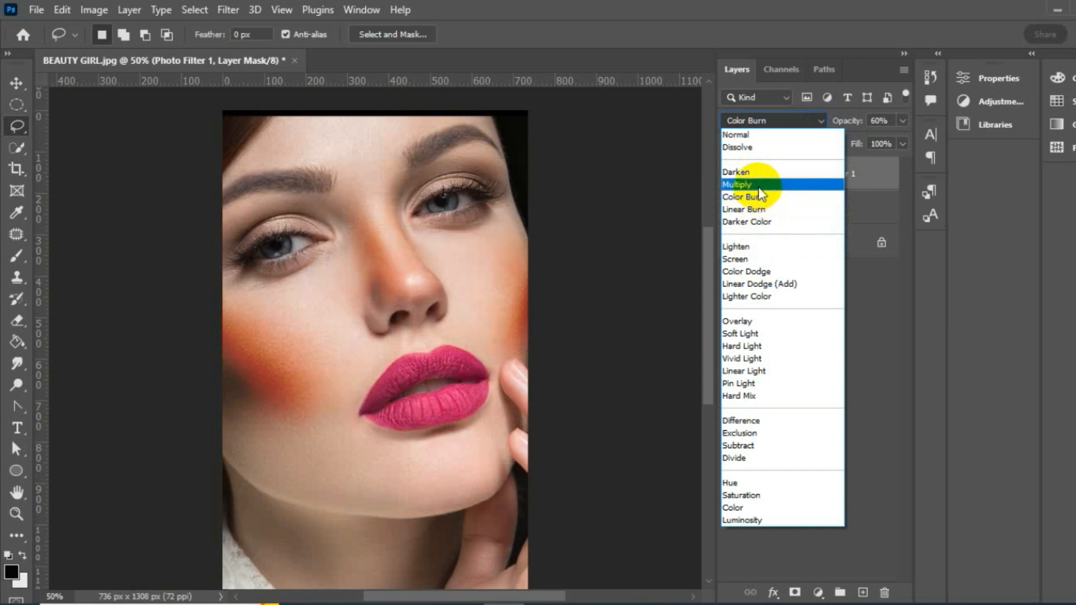
{"action": "left_click", "coordinate": [759, 185]}
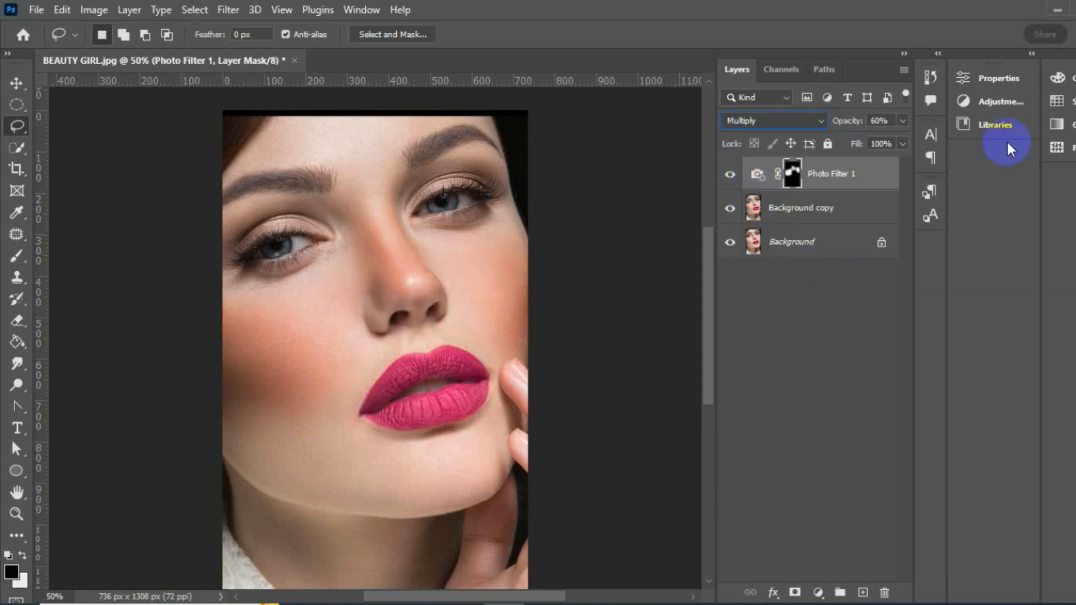